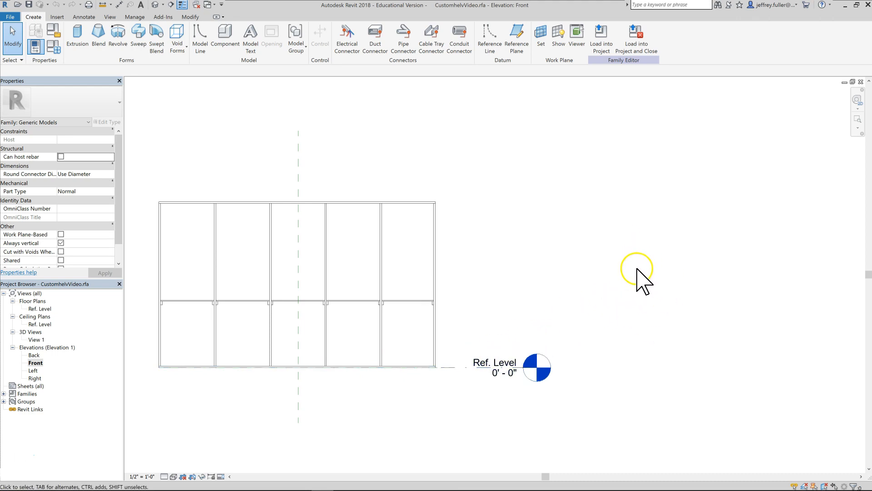
scroll(394, 417, down, 2)
middle_drag(318, 411, 254, 410)
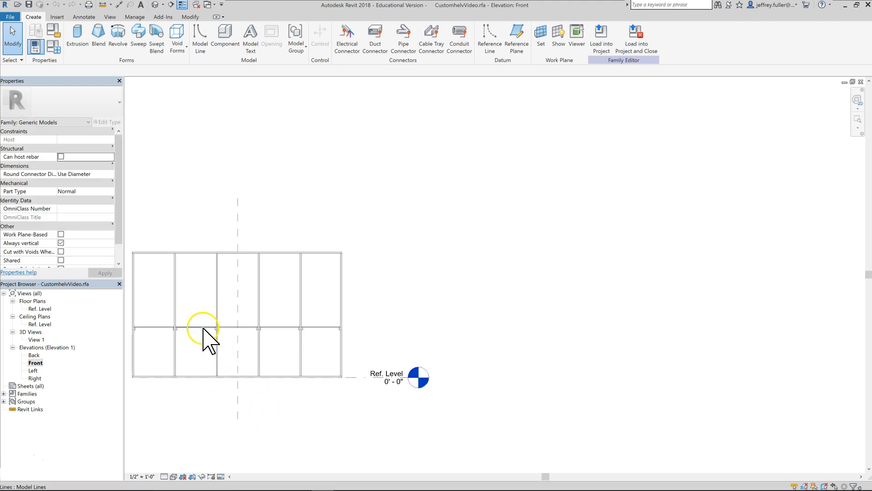
middle_drag(192, 419, 251, 425)
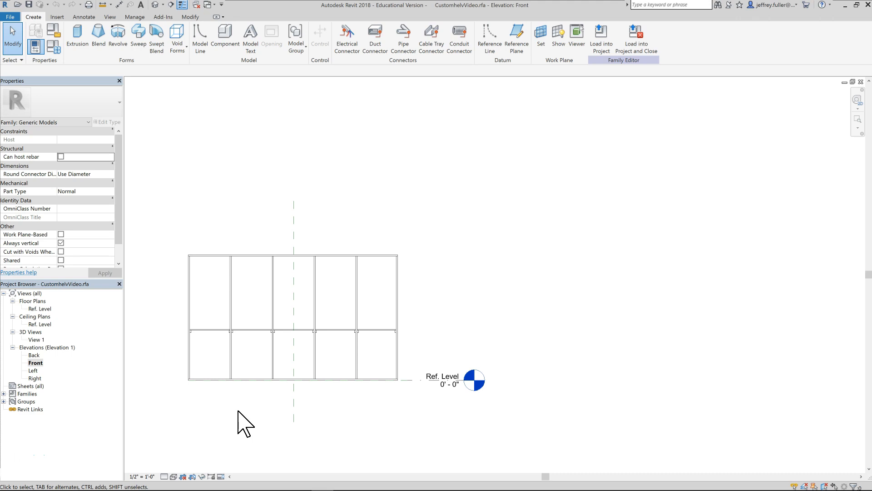
click(151, 142)
scroll(163, 266, up, 1)
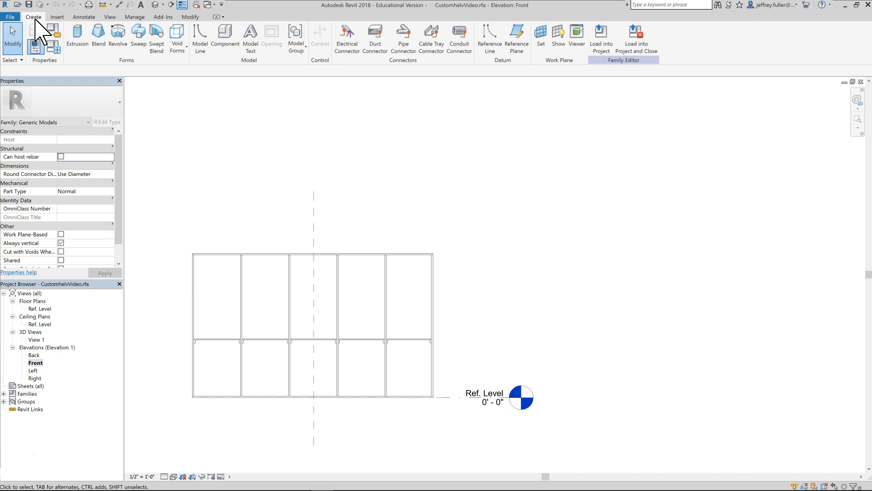
Place an aligned dimension for the shelf unit's overall height, from its top edge to its bottom edge, beside the unit's left side
click(90, 18)
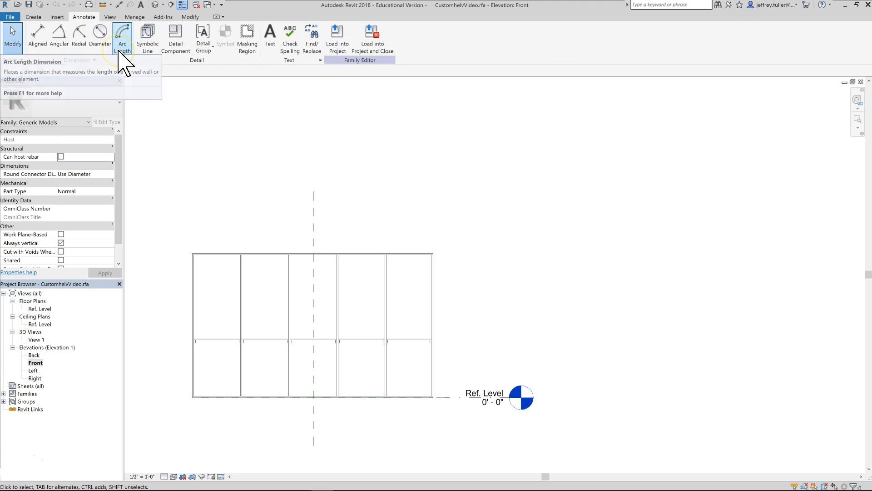
click(38, 34)
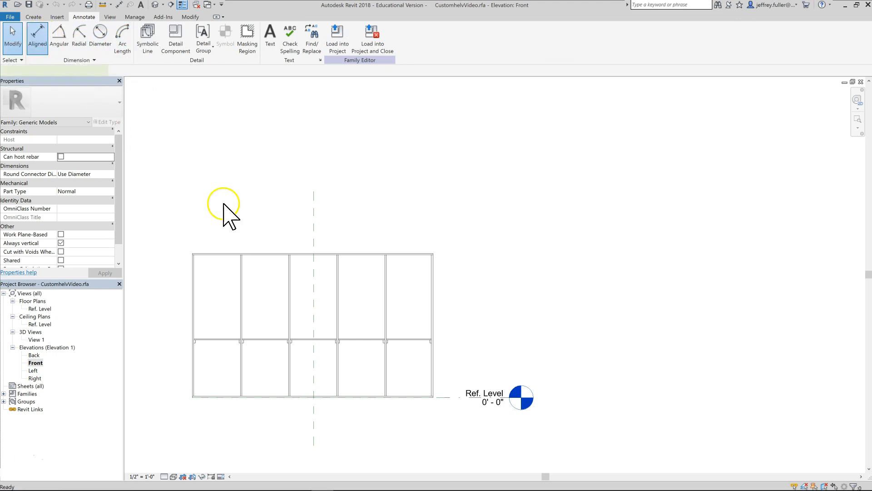
scroll(202, 240, up, 3)
middle_drag(201, 240, 228, 132)
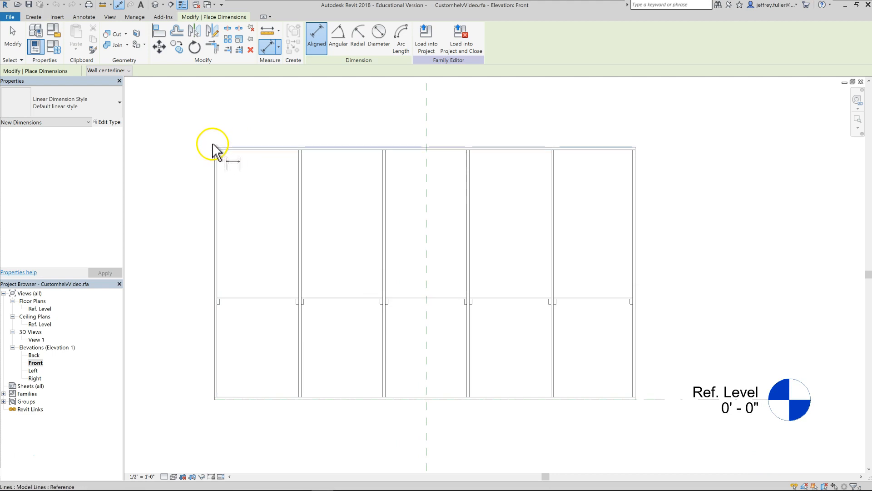
scroll(217, 148, up, 3)
scroll(214, 254, down, 6)
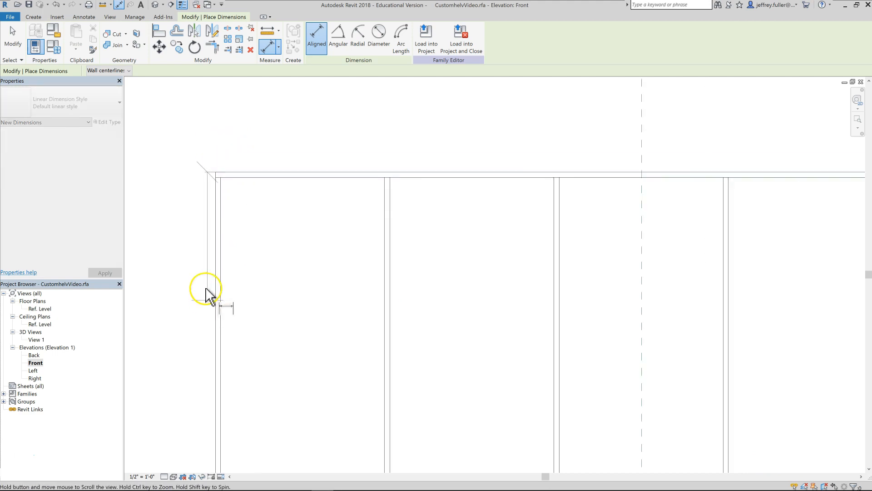
scroll(217, 312, up, 5)
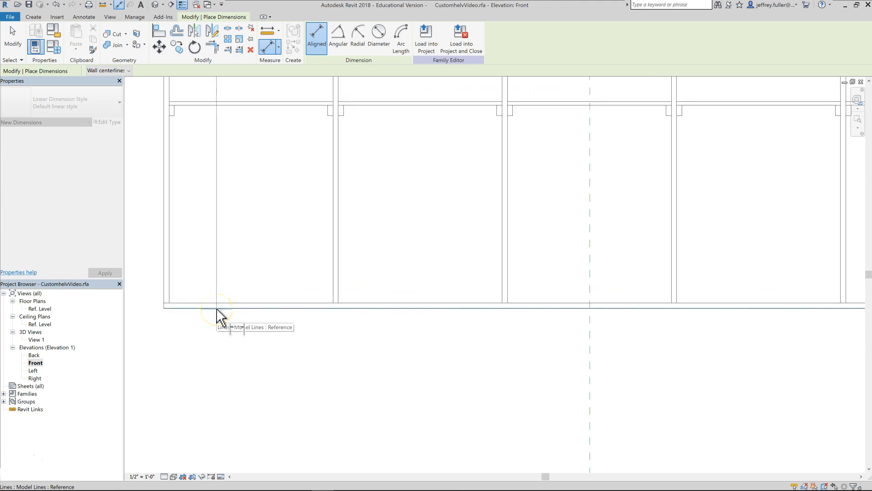
click(216, 309)
middle_drag(128, 308, 361, 338)
scroll(301, 336, down, 3)
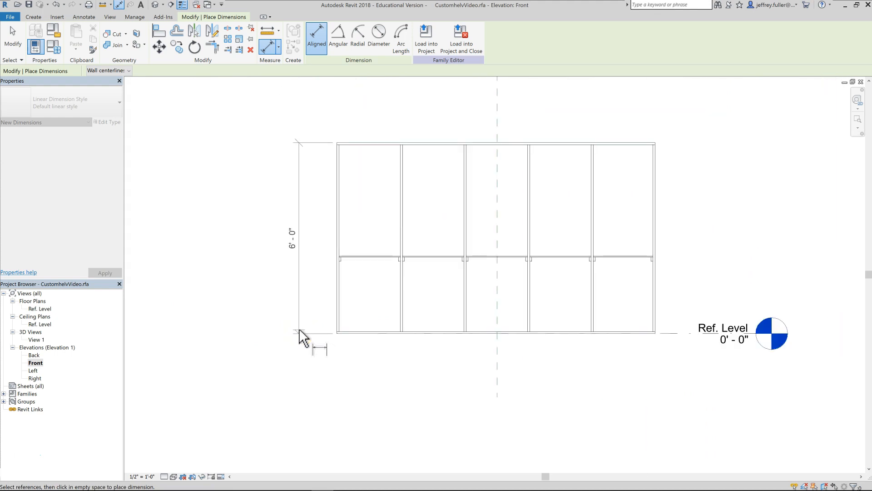
click(301, 336)
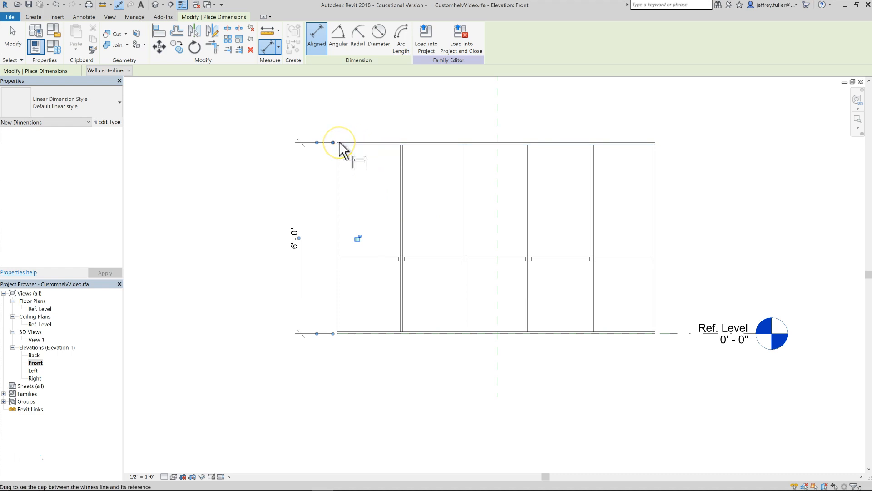
Draw a short horizontal reference line from mid-thickness of the horizontal shelf at its left end outward past the unit's left side
scroll(340, 145, up, 3)
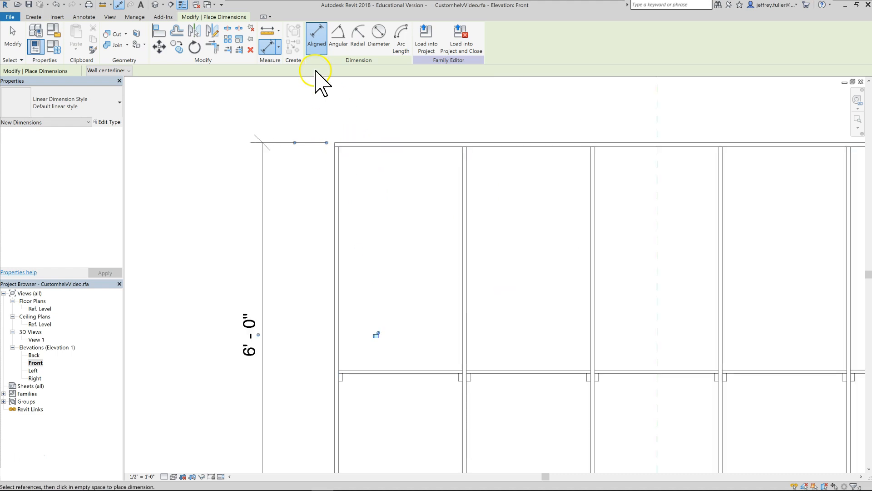
click(33, 17)
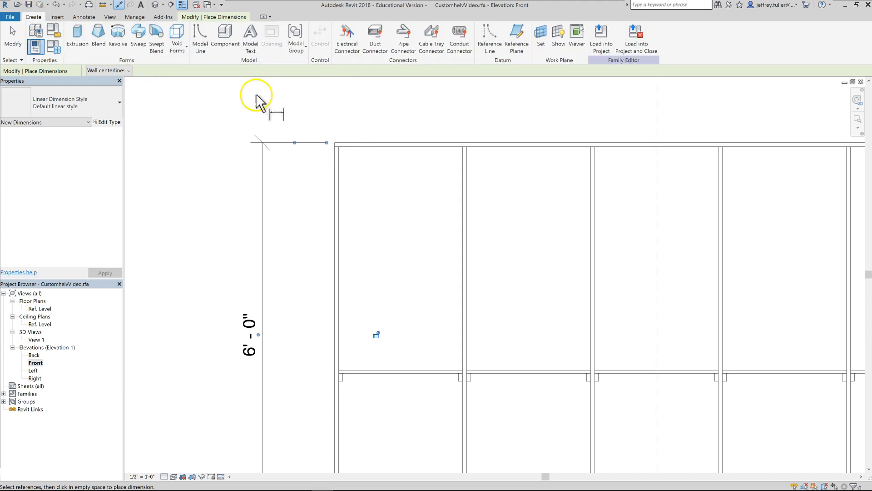
click(486, 39)
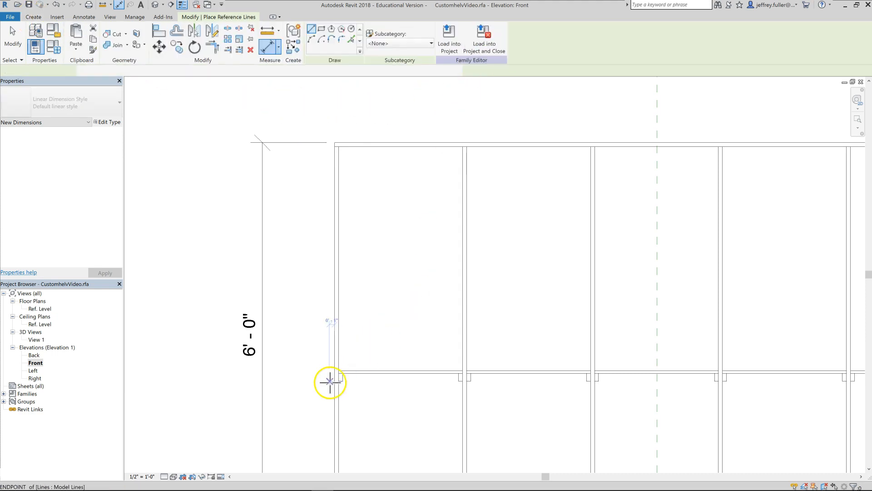
scroll(330, 382, up, 2)
scroll(329, 382, up, 1)
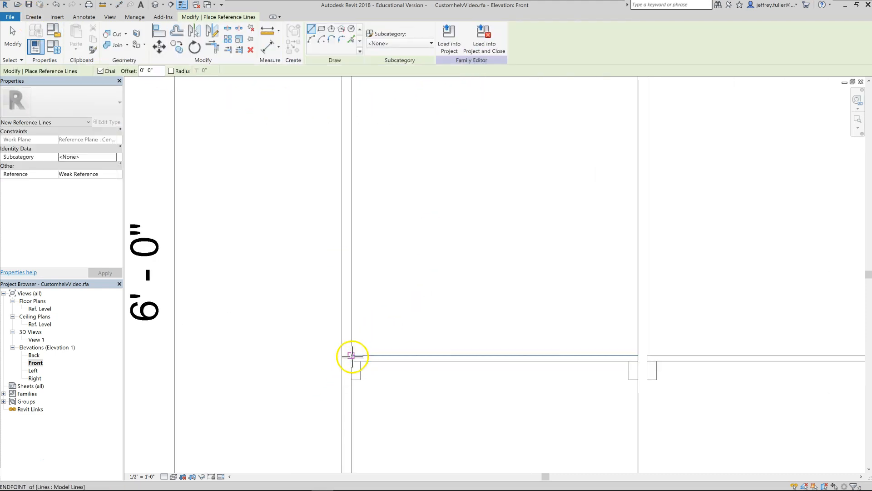
scroll(351, 354, up, 3)
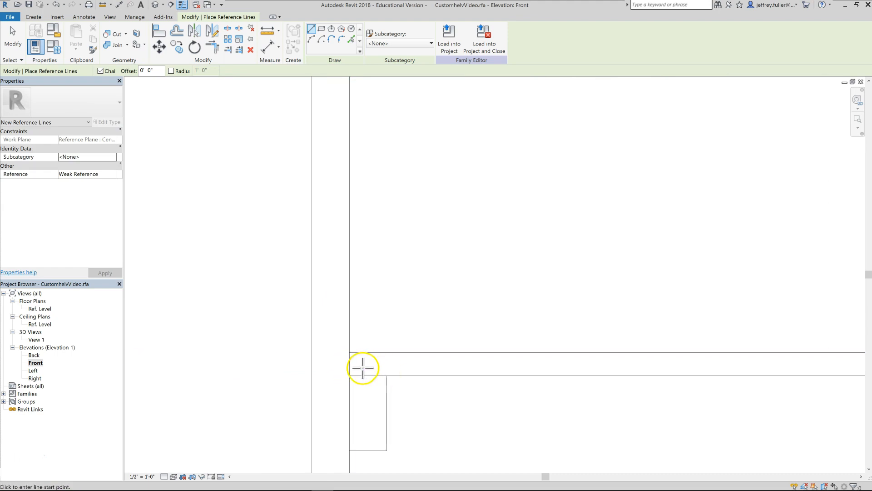
middle_drag(361, 366, 232, 352)
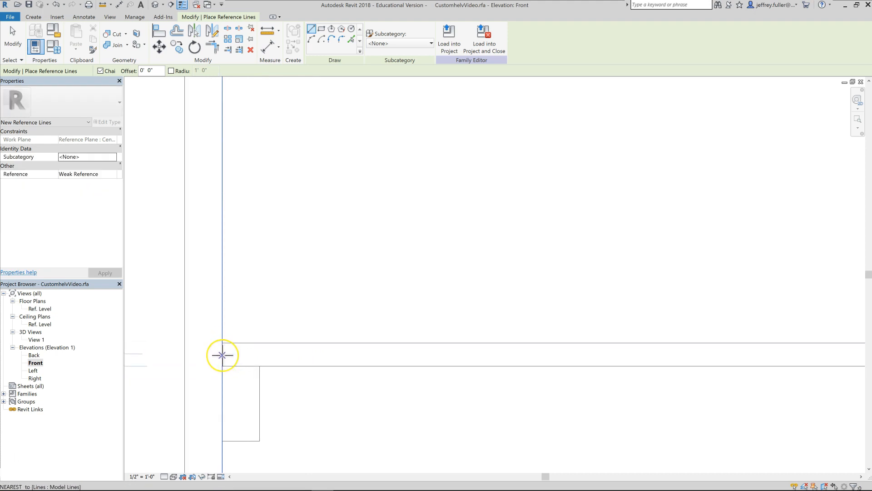
click(222, 355)
middle_drag(165, 353, 390, 365)
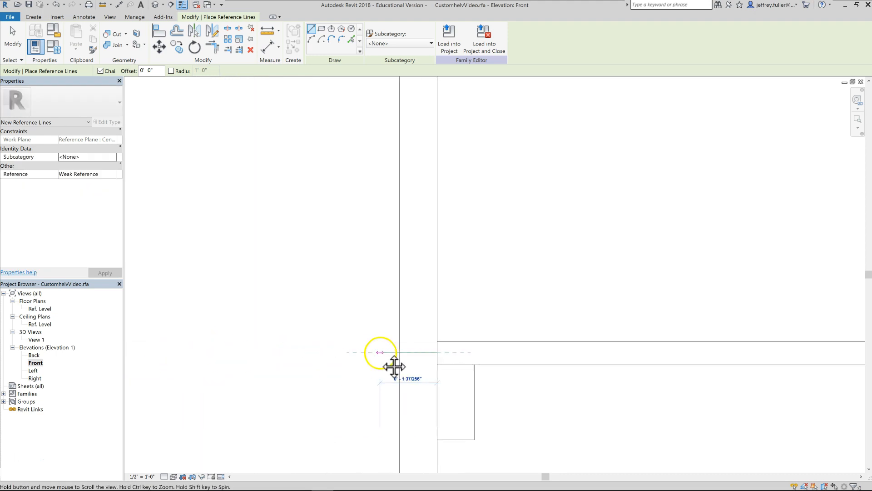
scroll(321, 372, down, 6)
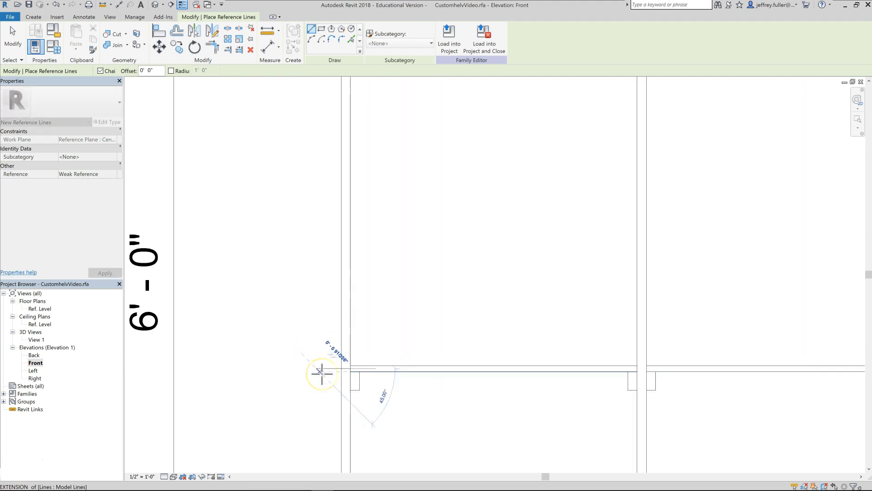
scroll(318, 368, down, 1)
click(317, 369)
scroll(318, 369, down, 2)
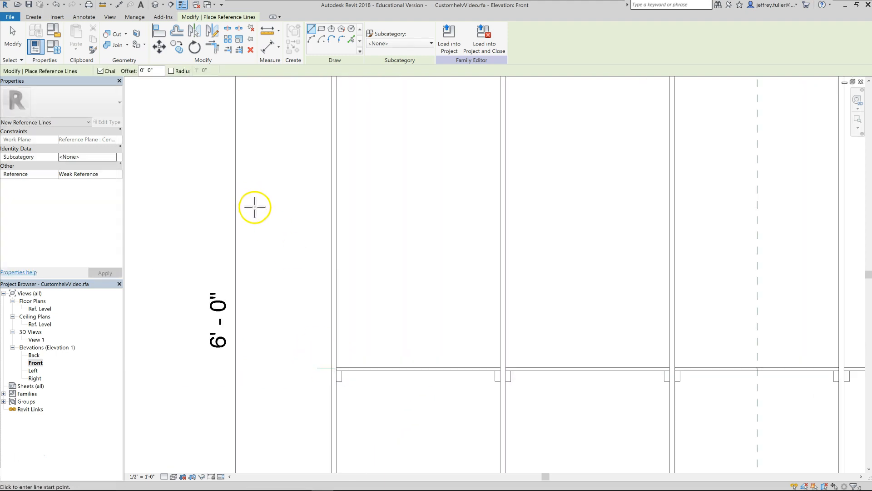
Place a chained aligned dimension from the unit's top edge through the shelf reference line to the bottom board, inside the overall height dimension
middle_drag(255, 206, 255, 278)
key(d)
key(i)
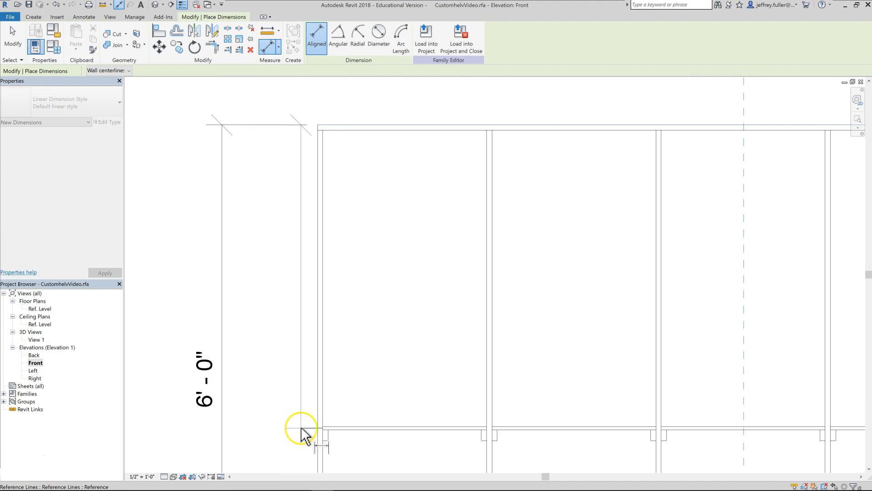
click(307, 428)
middle_drag(304, 444, 225, 179)
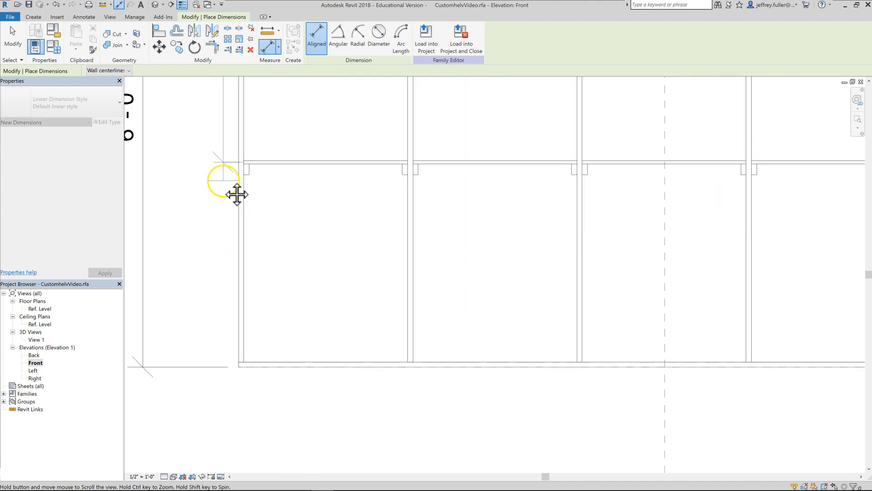
click(243, 364)
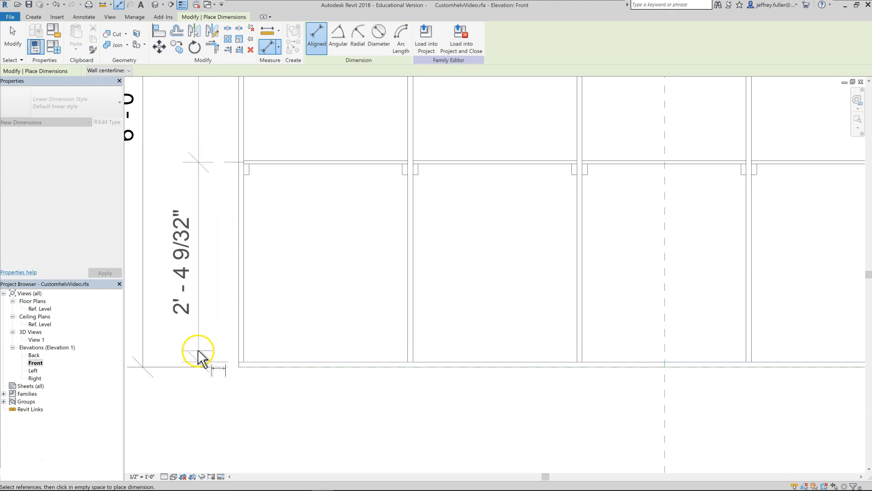
click(190, 355)
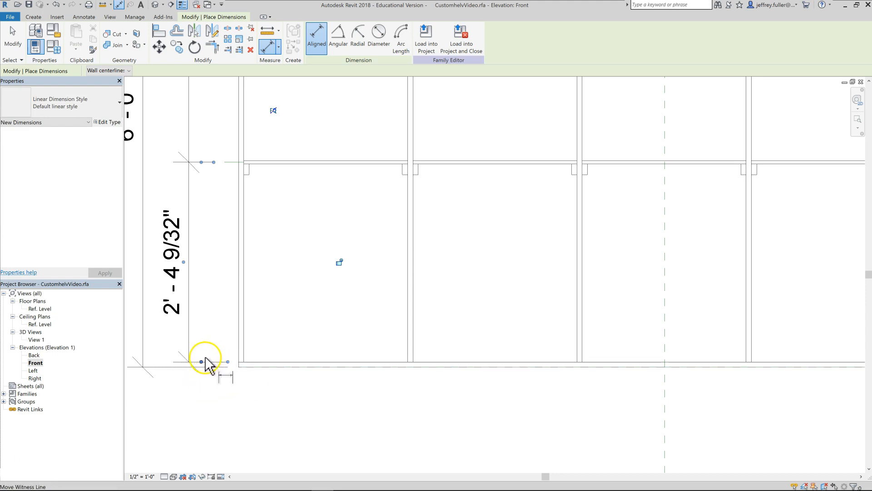
Move the chained dimension's lowest witness line to the outer bottom edge of the shelf unit
drag(201, 362, 254, 367)
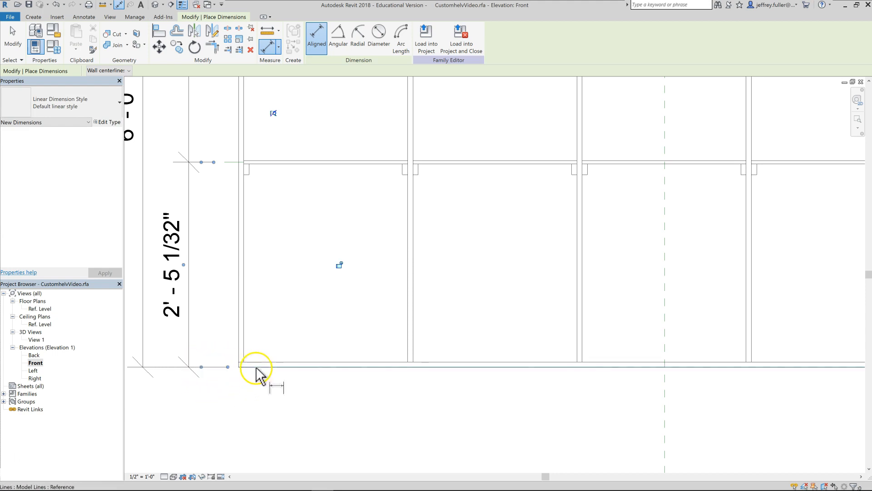
scroll(181, 359, down, 4)
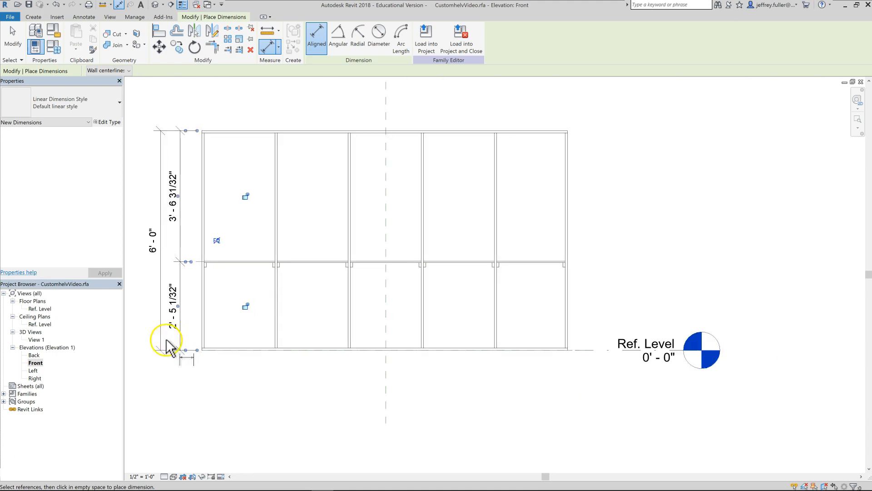
middle_drag(194, 217, 178, 241)
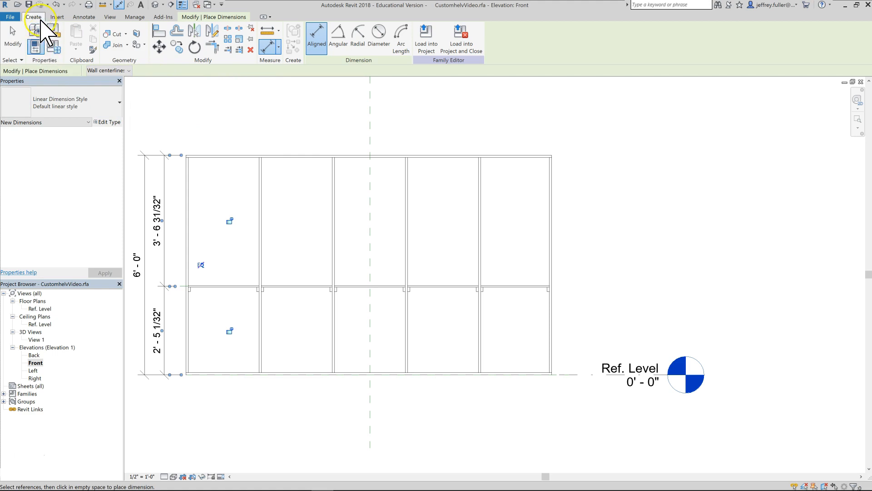
Place an aligned dimension above the unit, from its outer left edge to its right side panel
scroll(186, 173, up, 3)
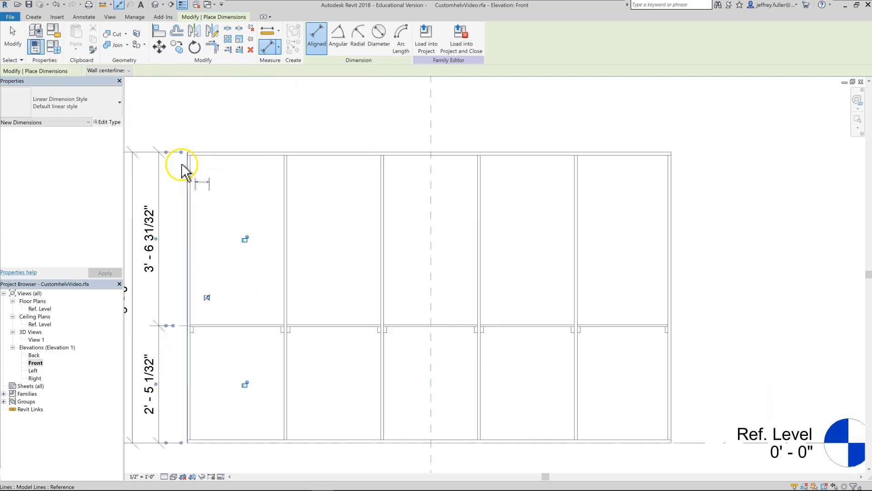
click(188, 159)
middle_drag(633, 172, 445, 202)
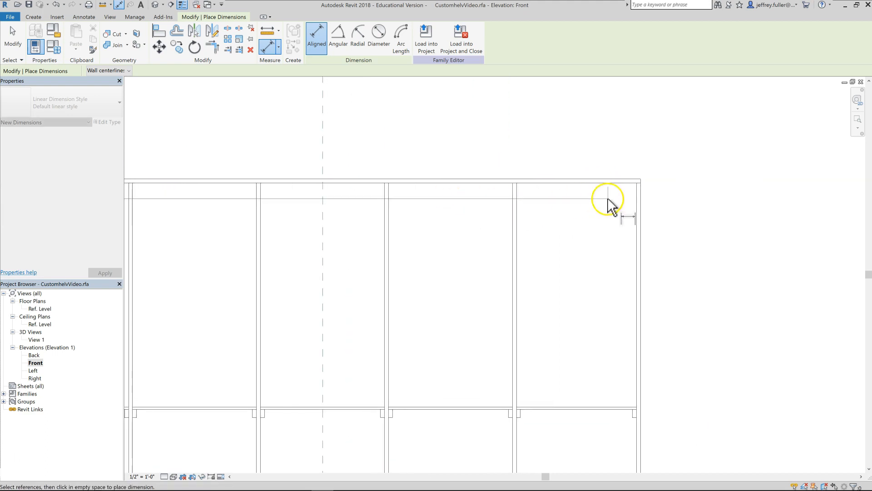
click(641, 193)
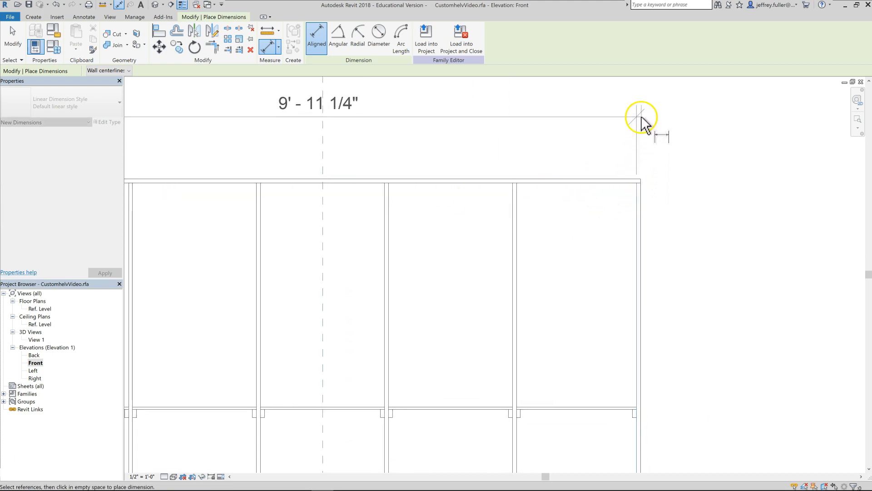
click(638, 109)
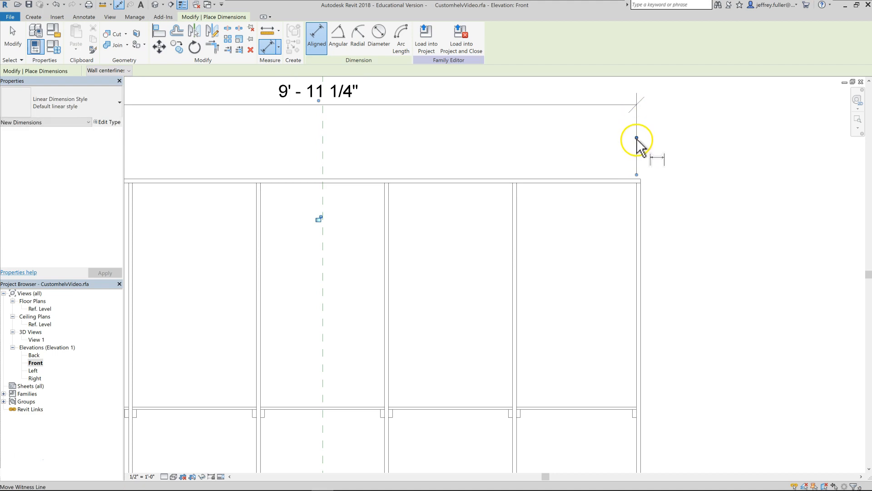
Move the width dimension's right witness line to the outer right edge of the shelf unit
scroll(636, 151, up, 2)
middle_drag(636, 151, 478, 215)
drag(475, 182, 491, 287)
scroll(379, 230, down, 4)
middle_drag(376, 236, 483, 205)
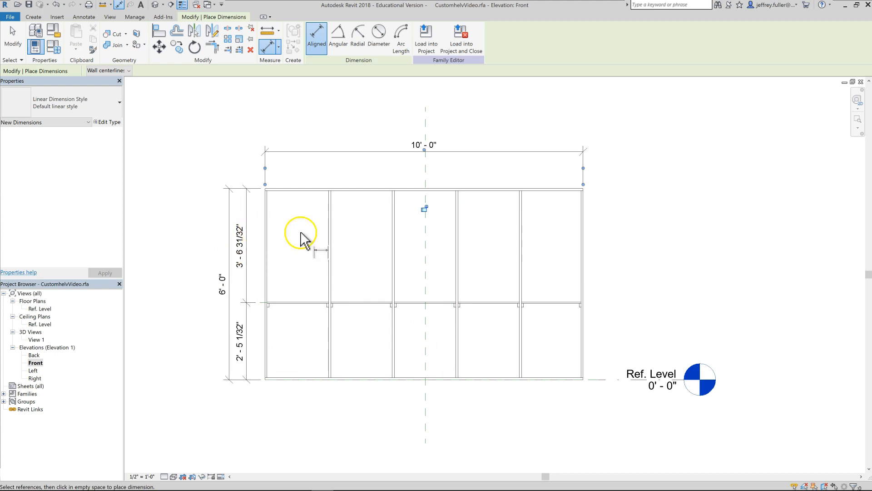
middle_drag(496, 282, 439, 305)
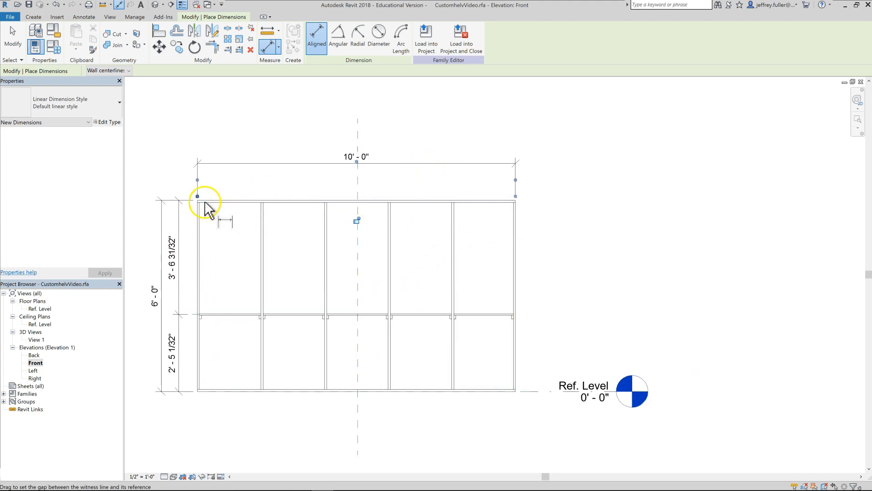
scroll(211, 206, up, 3)
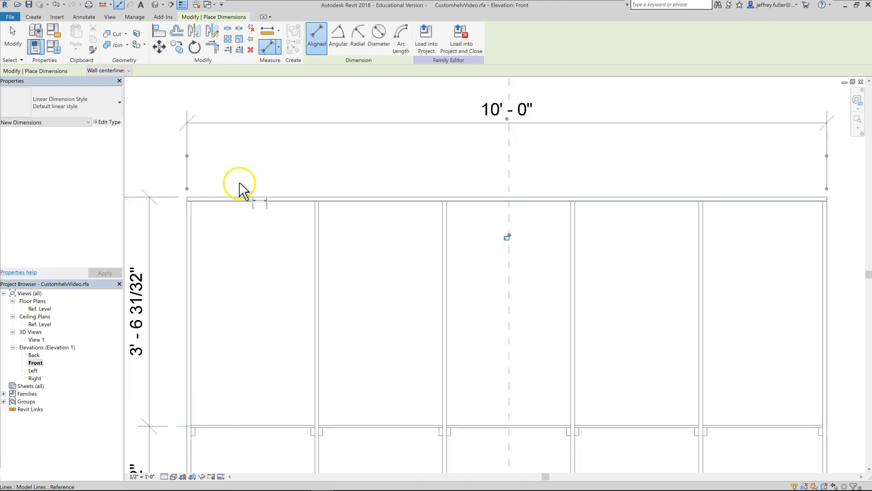
click(33, 16)
click(490, 40)
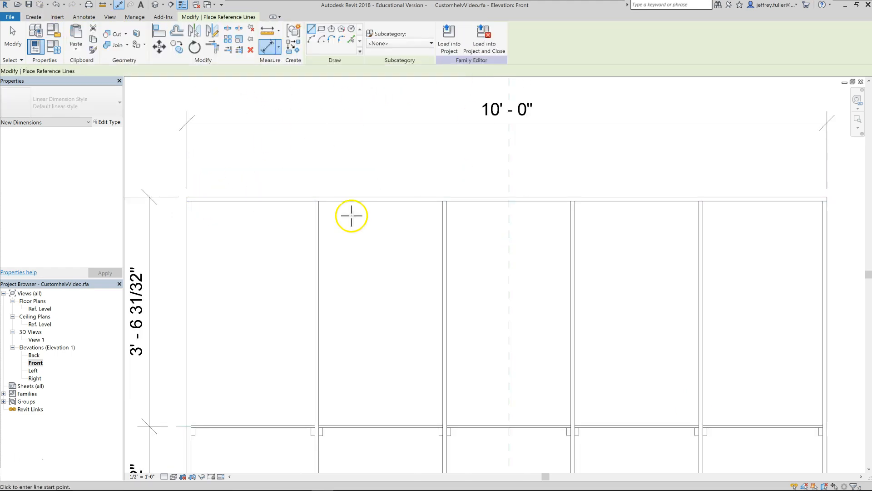
scroll(336, 211, up, 3)
scroll(305, 188, up, 4)
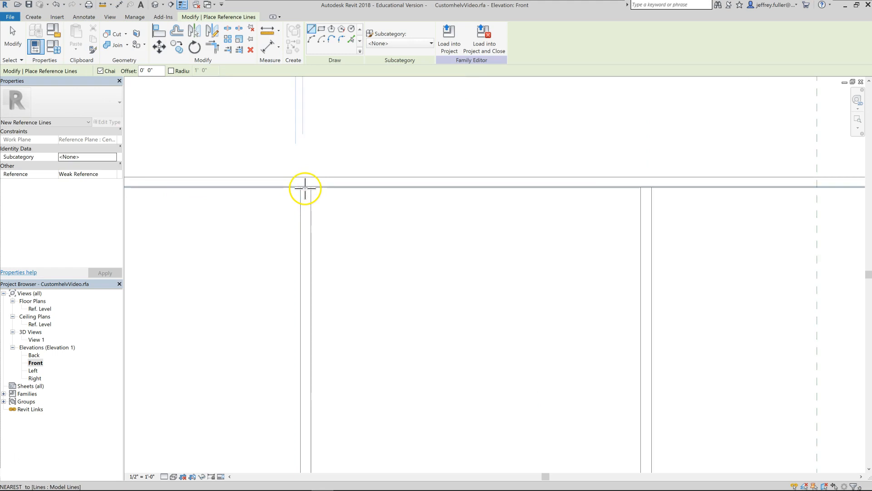
click(308, 185)
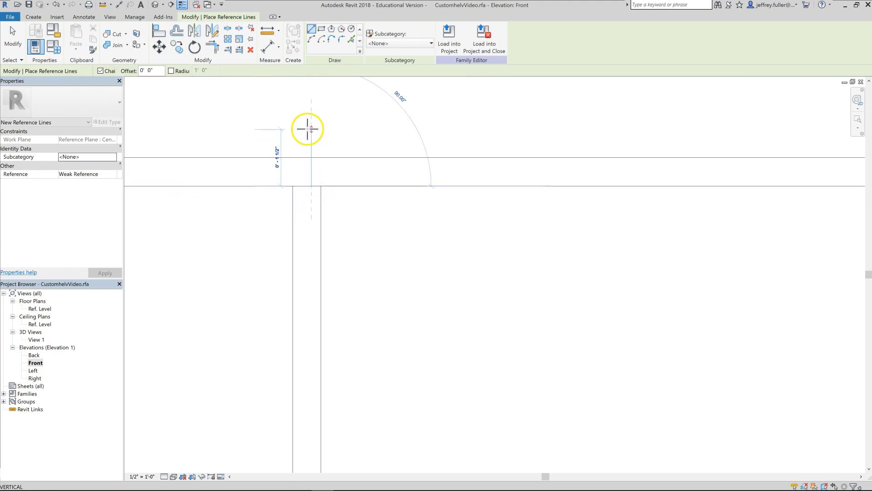
key(Escape)
key(Escape)
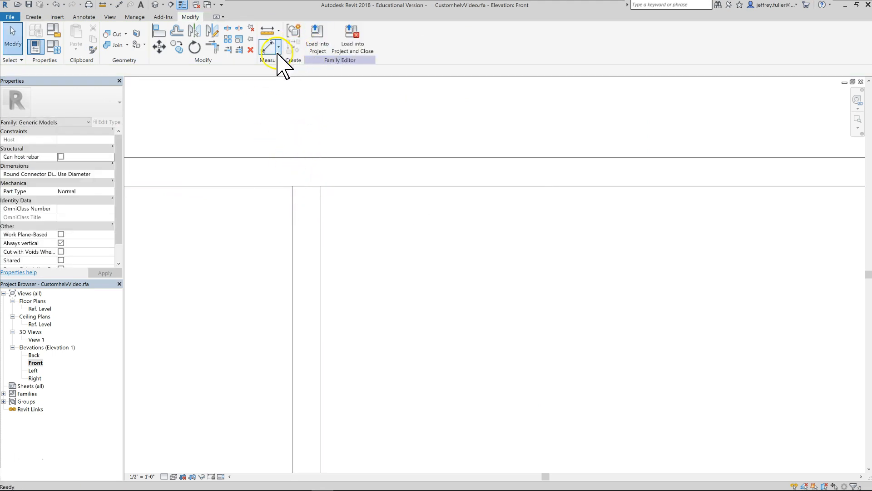
Draw a vertical reference line about 4 1/4" long up from the top board above the first divider, nudging it onto the divider's centre
click(33, 17)
click(492, 43)
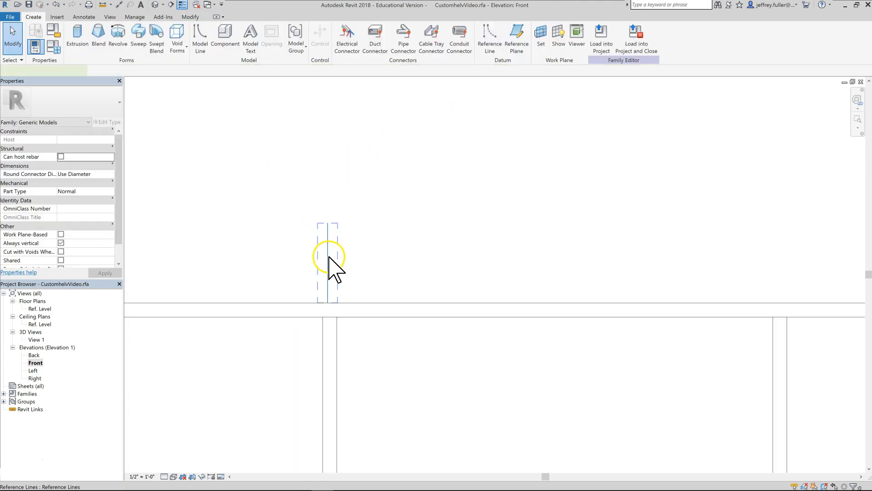
click(335, 263)
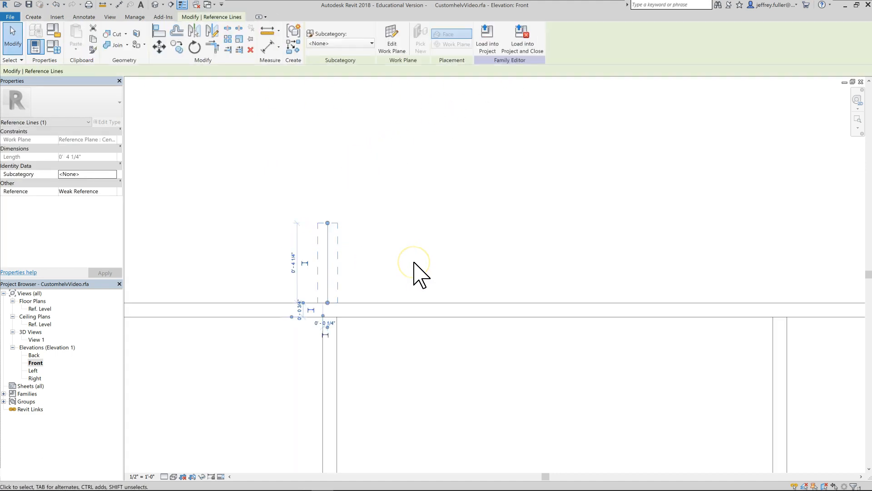
key(Right)
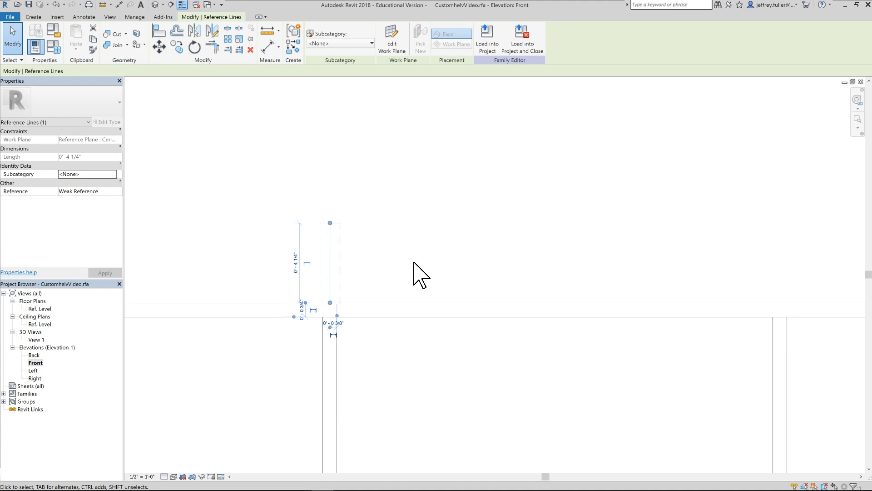
scroll(353, 367, up, 3)
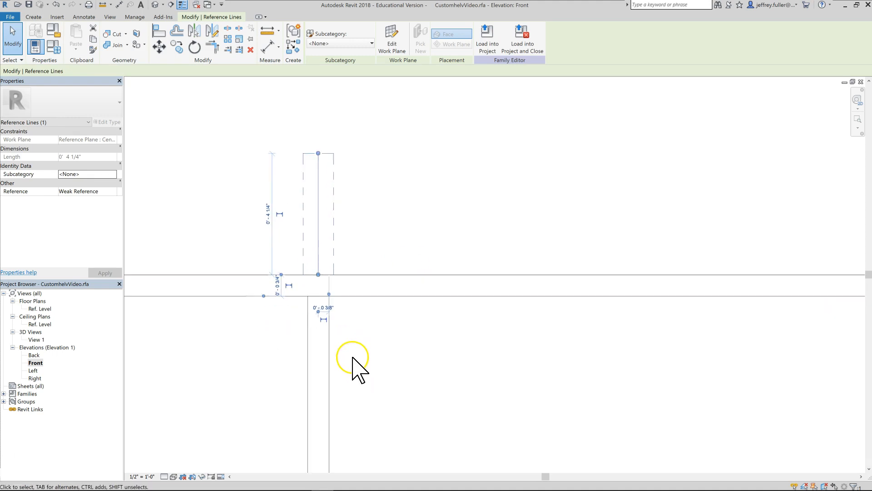
scroll(352, 368, up, 1)
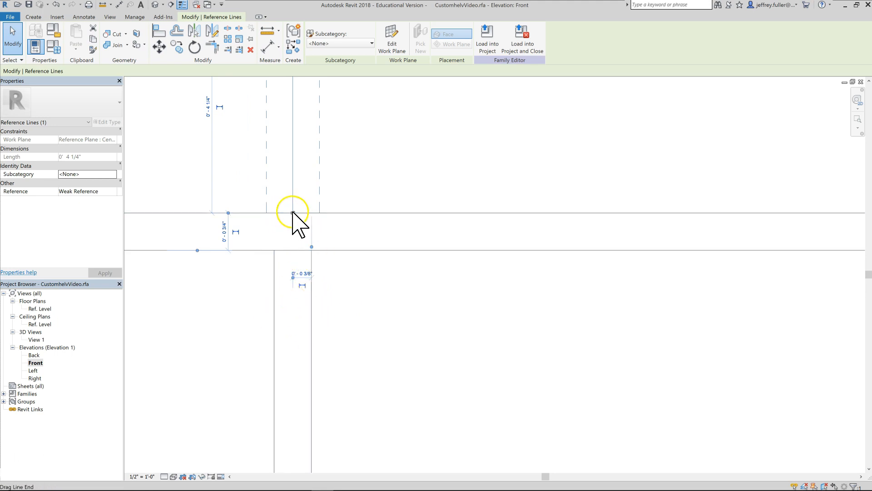
Draw short vertical reference lines up from the unit's top edge at the centres of the second, third and fourth dividers
scroll(346, 302, down, 6)
click(366, 334)
middle_drag(366, 334, 191, 327)
click(33, 17)
click(491, 39)
scroll(463, 409, up, 5)
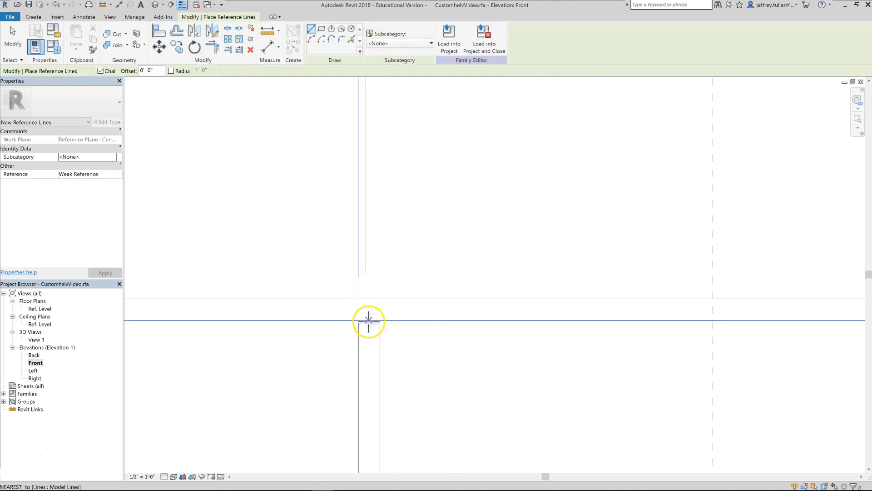
scroll(368, 320, down, 3)
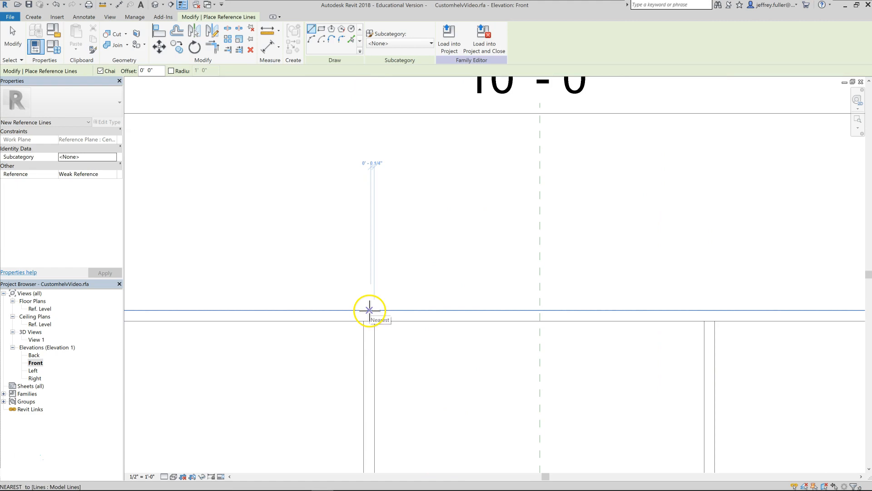
scroll(369, 311, up, 5)
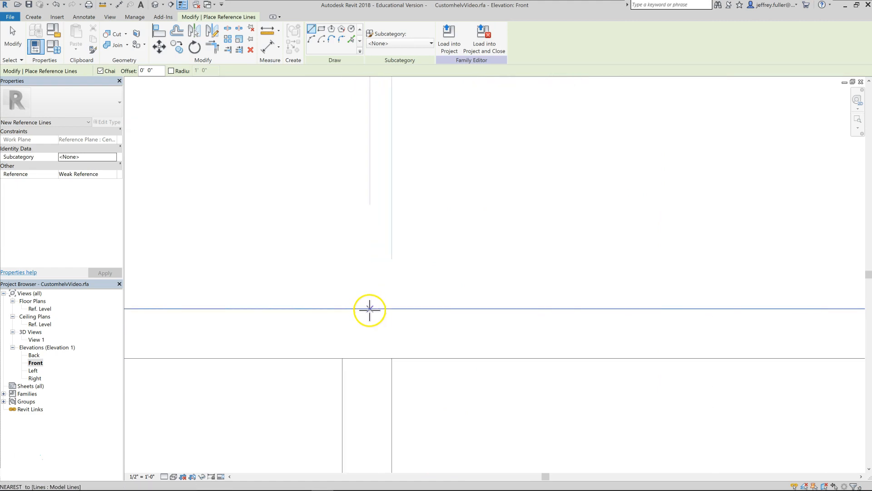
click(370, 309)
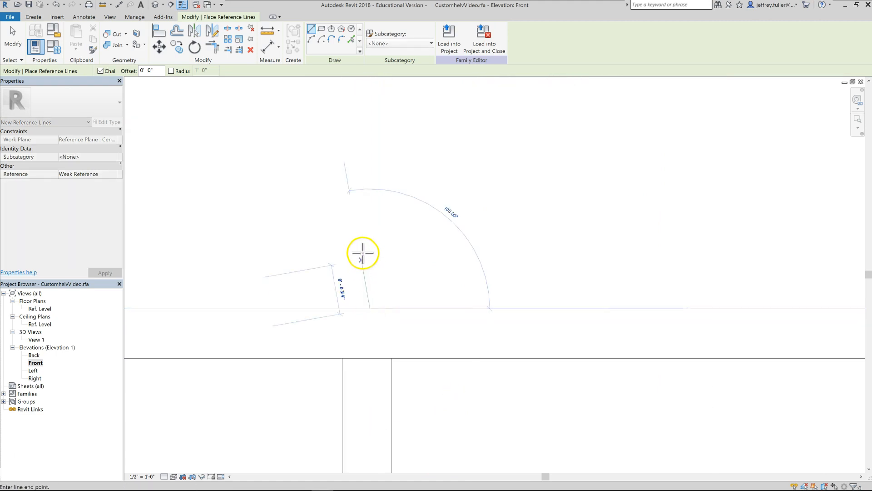
click(368, 120)
key(Escape)
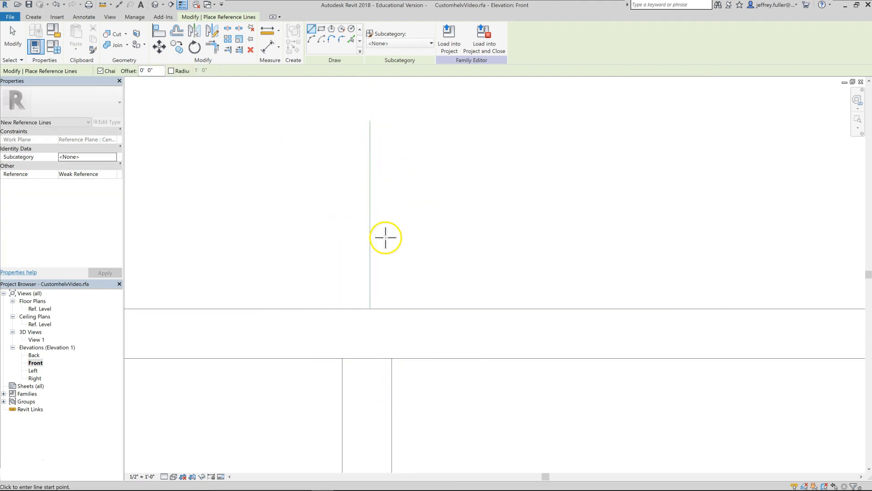
key(Escape)
scroll(395, 408, down, 3)
middle_drag(404, 438, 455, 404)
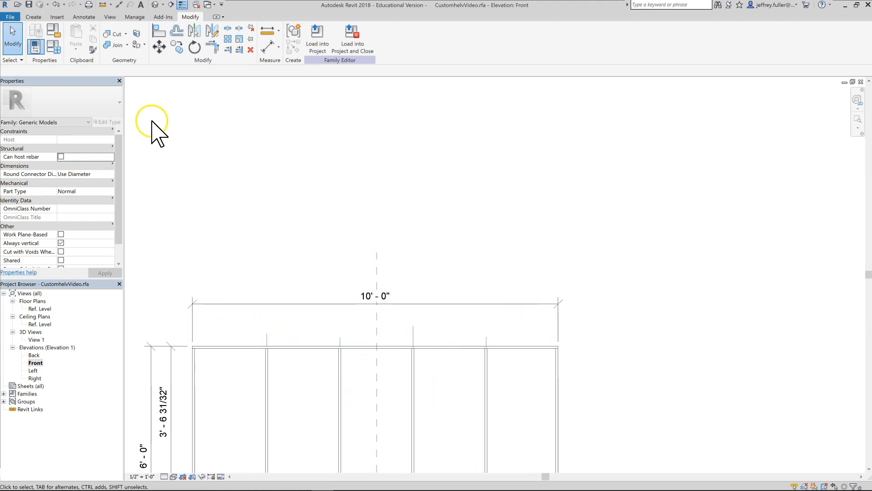
Place a chained aligned dimension from the unit's outer left edge through the four divider reference lines to its outer right edge, below the overall width
click(271, 43)
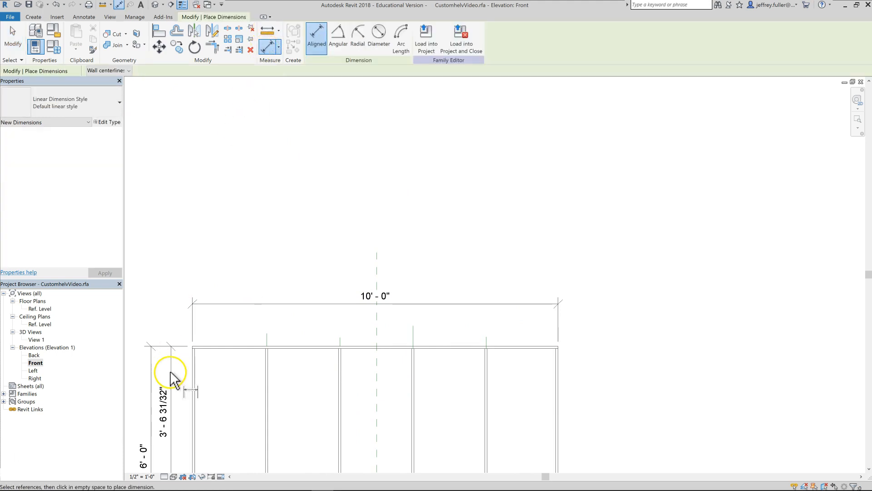
scroll(171, 377, up, 3)
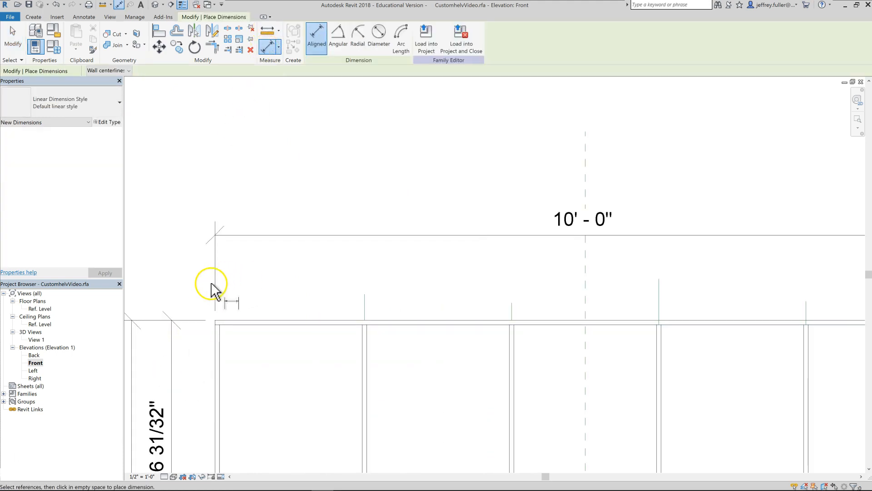
click(217, 337)
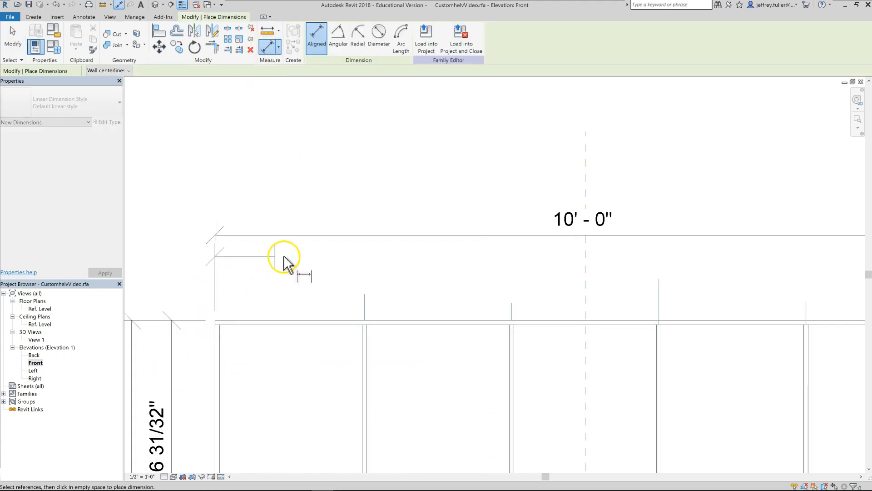
click(364, 305)
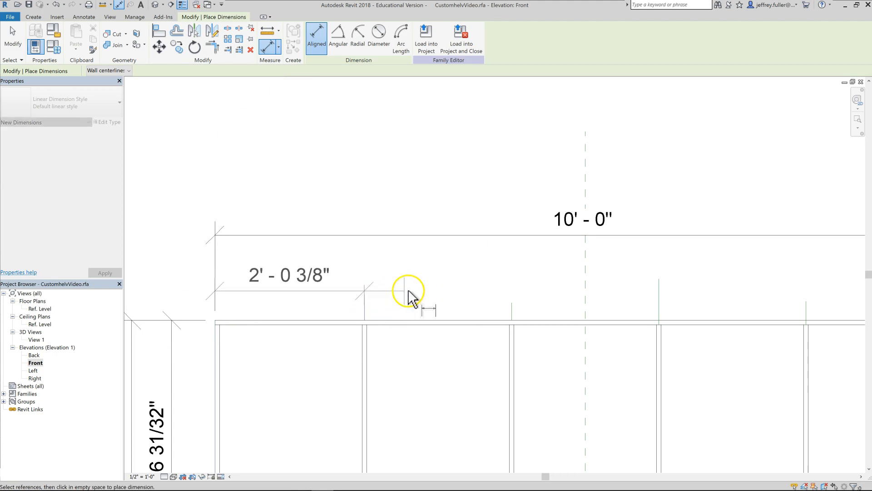
click(511, 305)
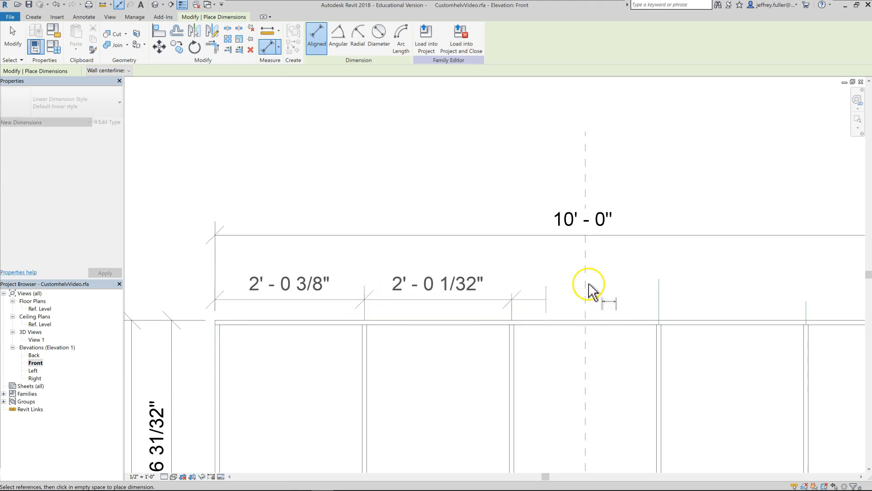
click(659, 299)
middle_drag(720, 305, 556, 315)
click(620, 305)
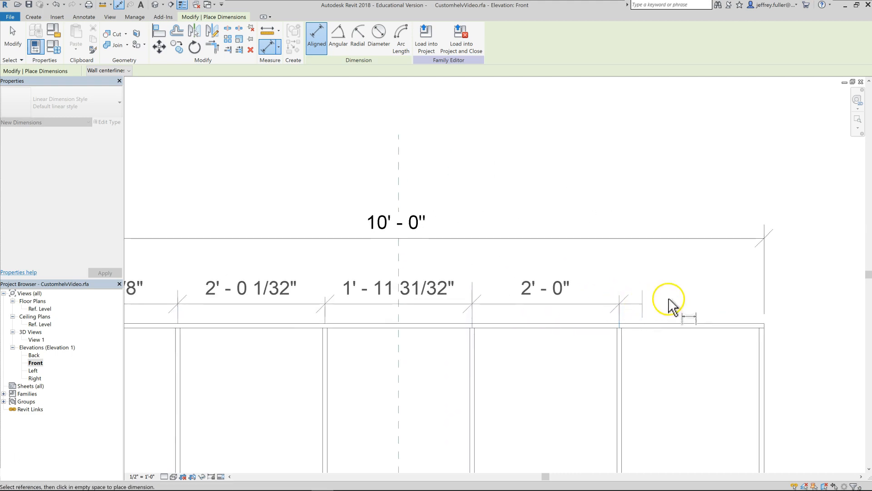
click(762, 296)
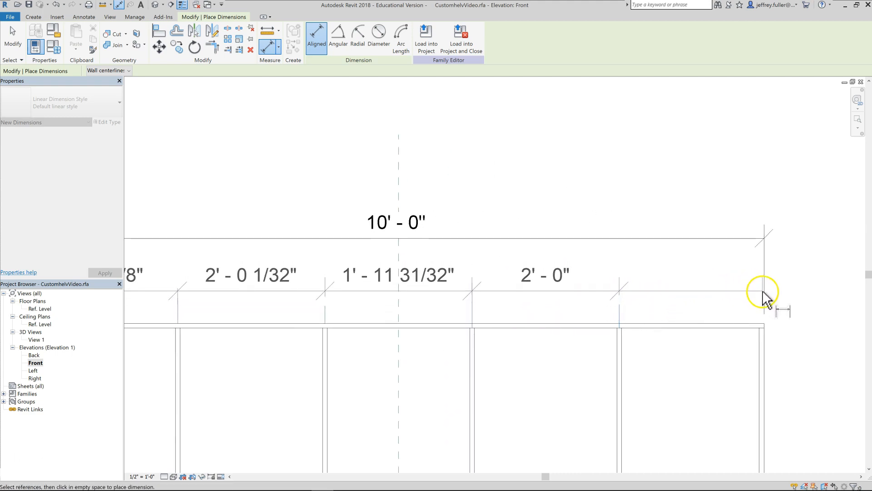
click(764, 298)
scroll(554, 351, down, 2)
middle_drag(551, 353, 505, 238)
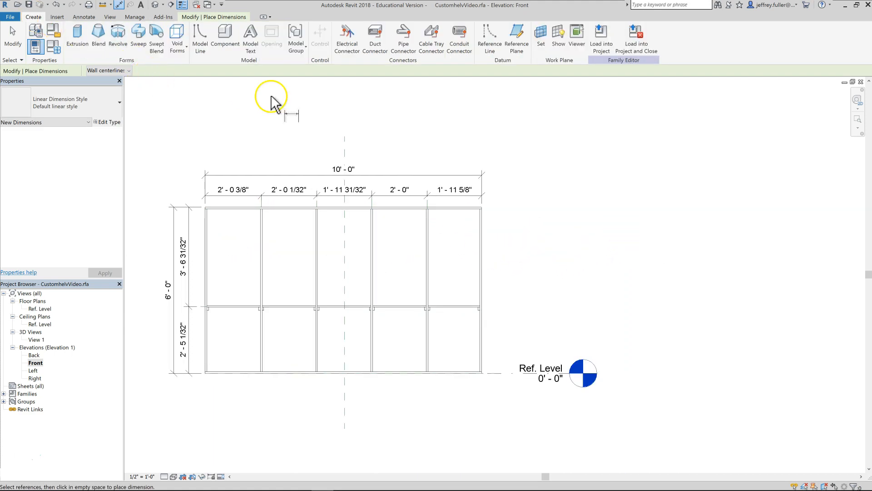
Draw a 10'-0" by 6'-0" rectangle of model lines 2'-0" beyond the unit's right edge, aligned with its top edge and the Ref. Level
click(195, 33)
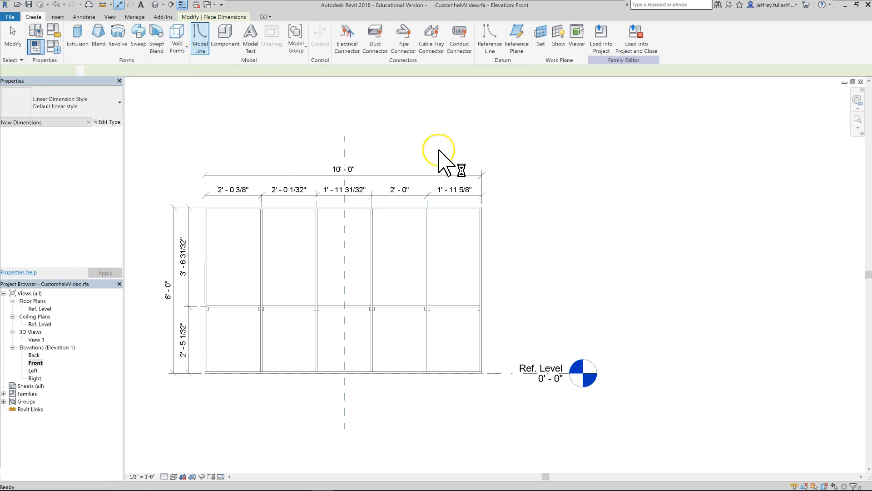
middle_drag(530, 245, 493, 256)
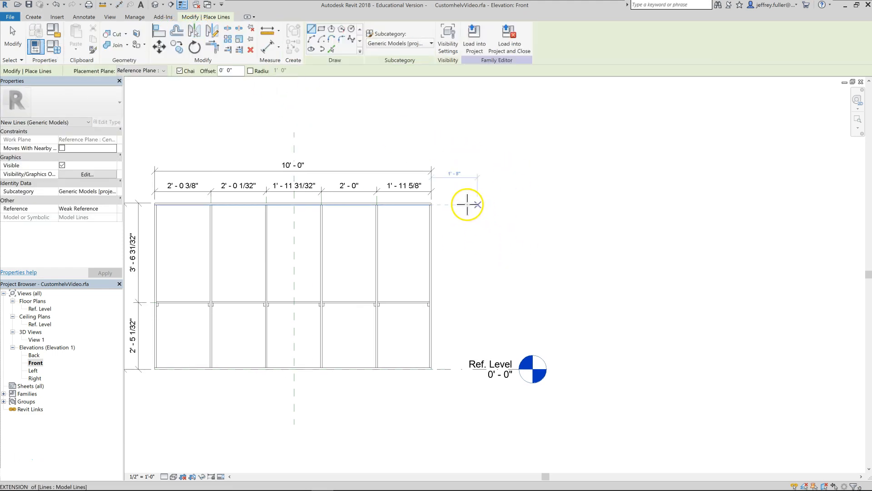
click(486, 201)
scroll(488, 207, down, 1)
middle_drag(672, 195, 477, 220)
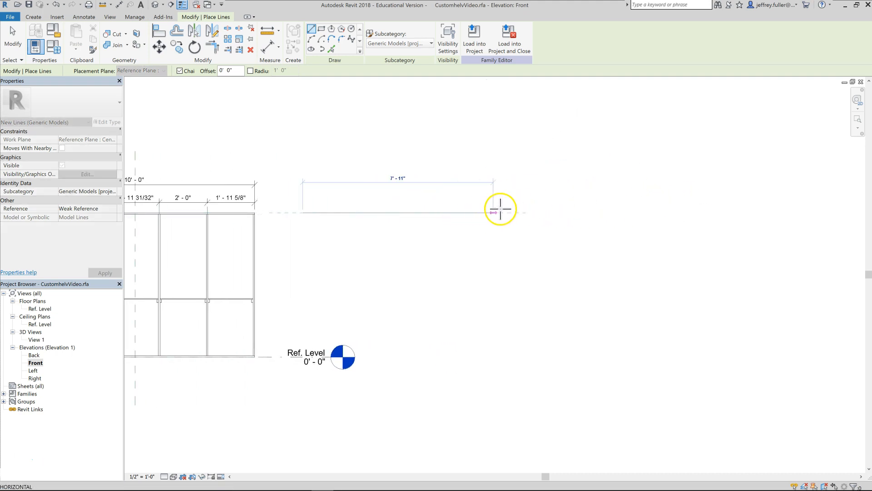
click(537, 209)
scroll(541, 356, down, 2)
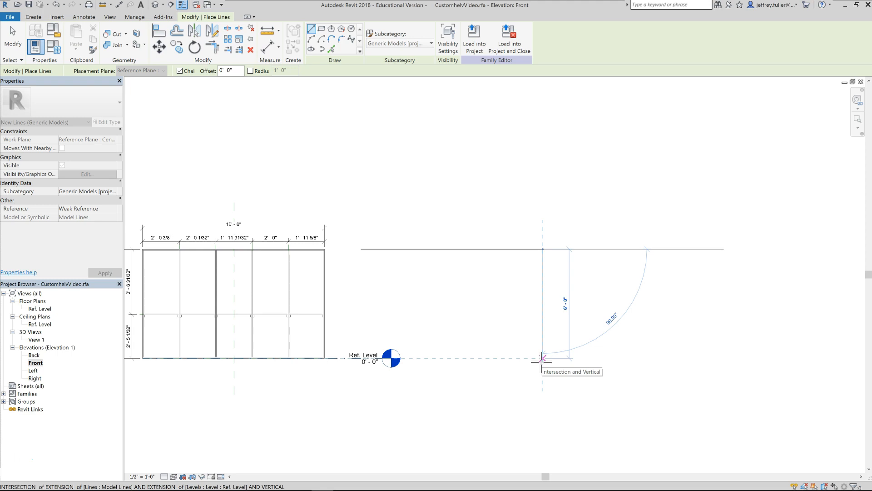
click(542, 358)
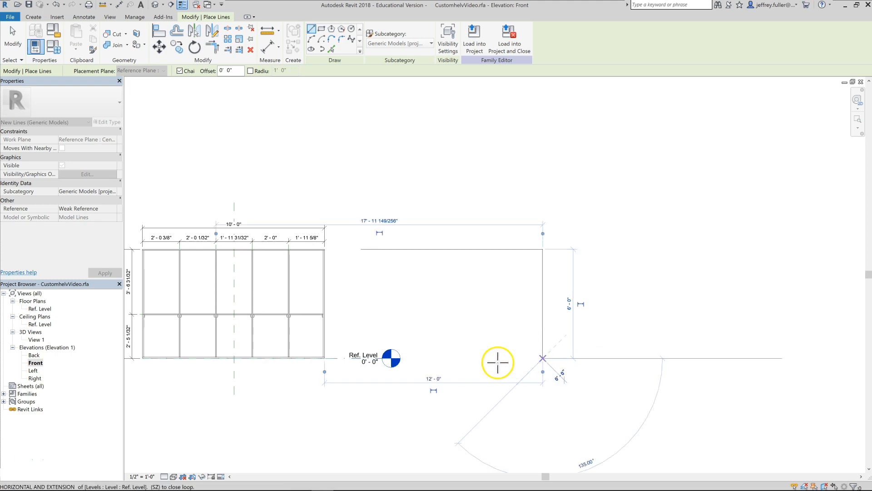
click(362, 359)
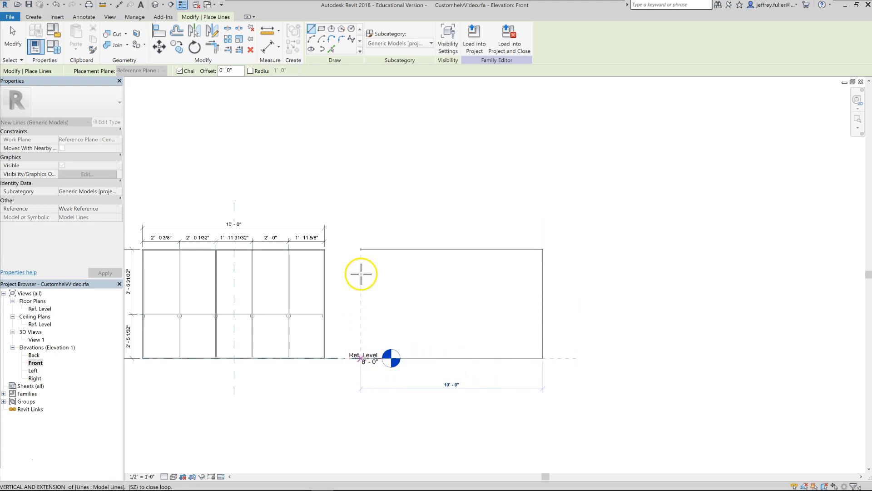
click(360, 249)
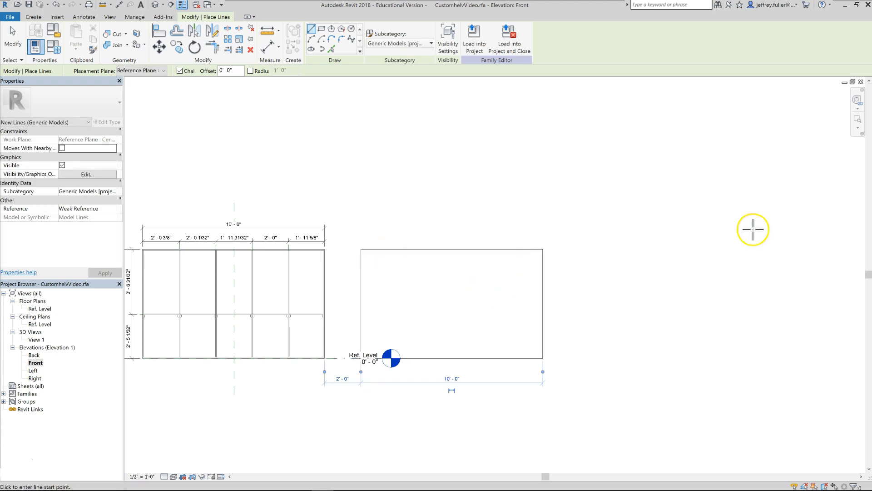
scroll(753, 229, down, 2)
middle_drag(590, 214, 444, 156)
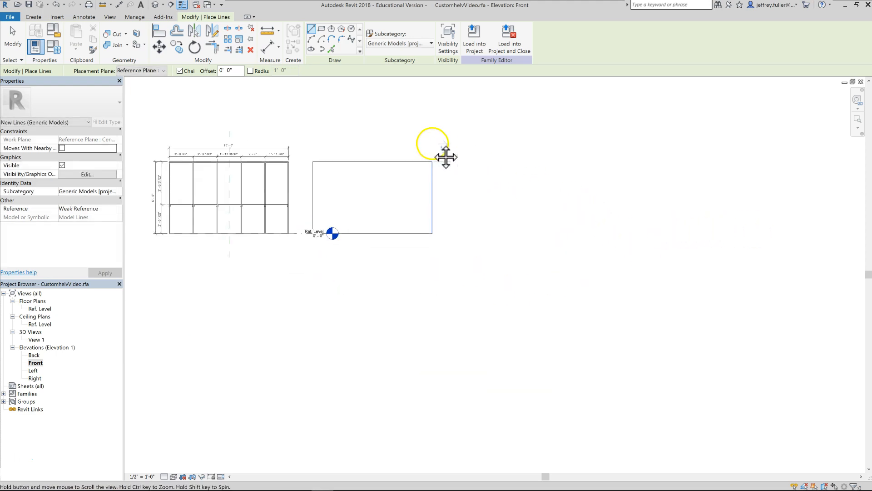
scroll(402, 129, down, 1)
scroll(402, 129, up, 4)
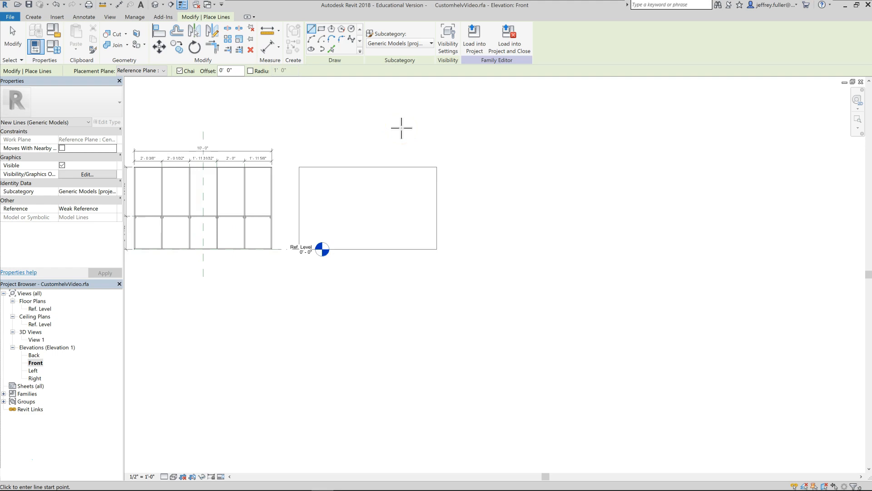
key(Escape)
scroll(247, 356, down, 4)
scroll(249, 357, up, 1)
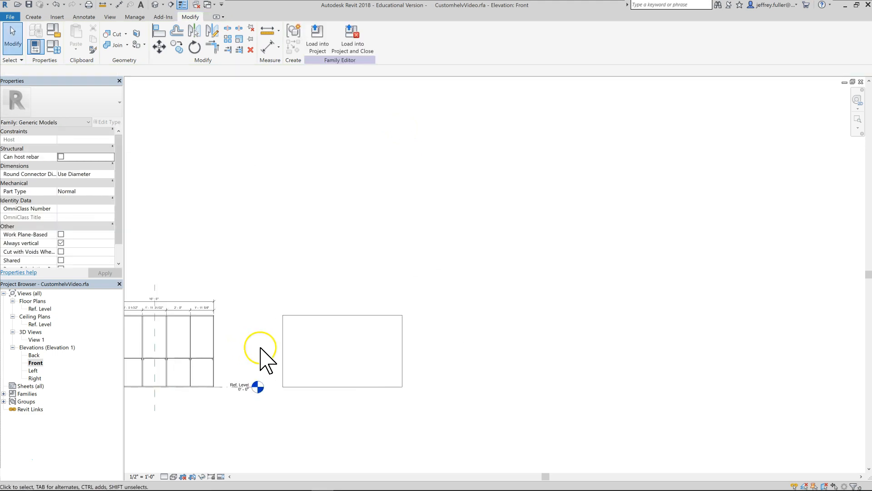
middle_drag(261, 336, 321, 324)
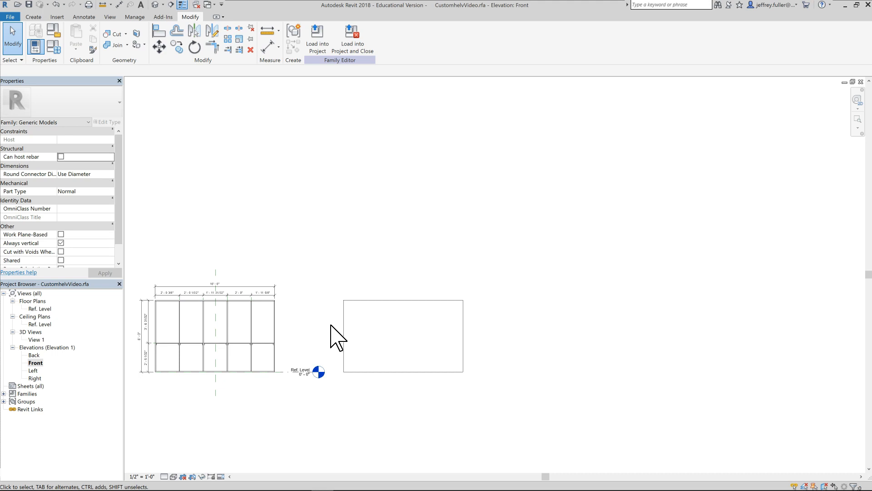
Offset copies of the rectangle's four edges 1 1/2" inward to form the frame board thickness
scroll(337, 337, up, 4)
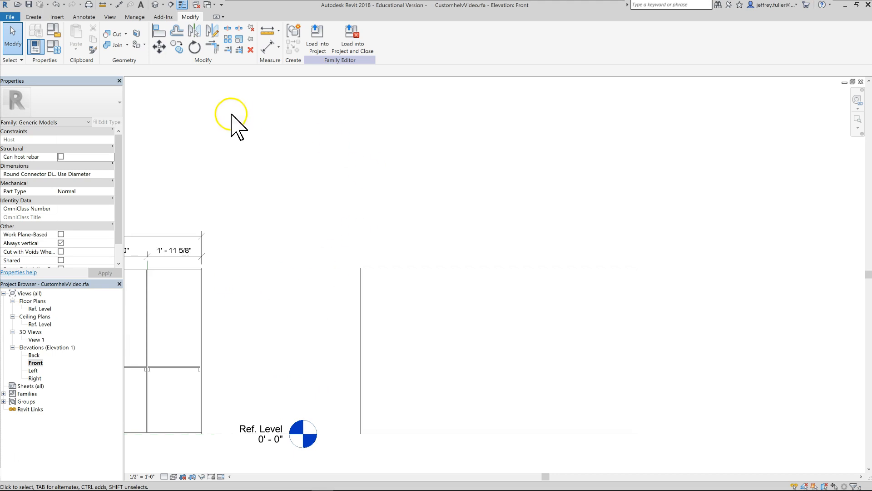
click(176, 31)
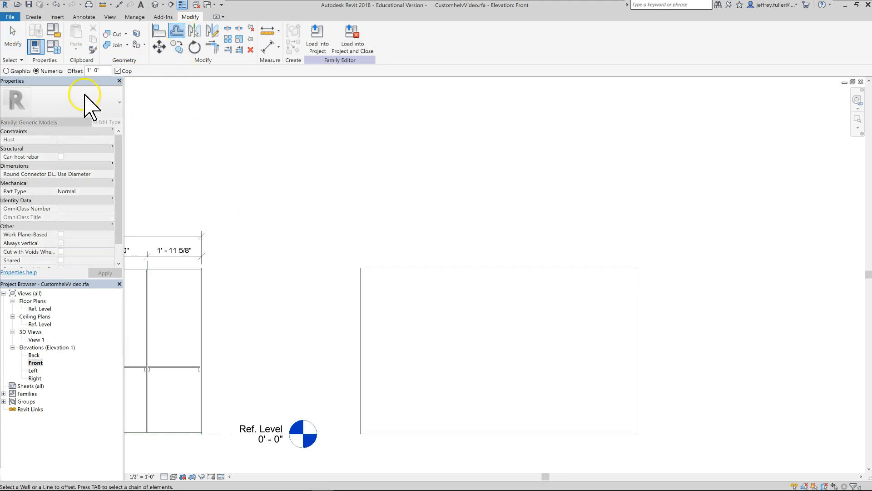
drag(107, 71, 49, 66)
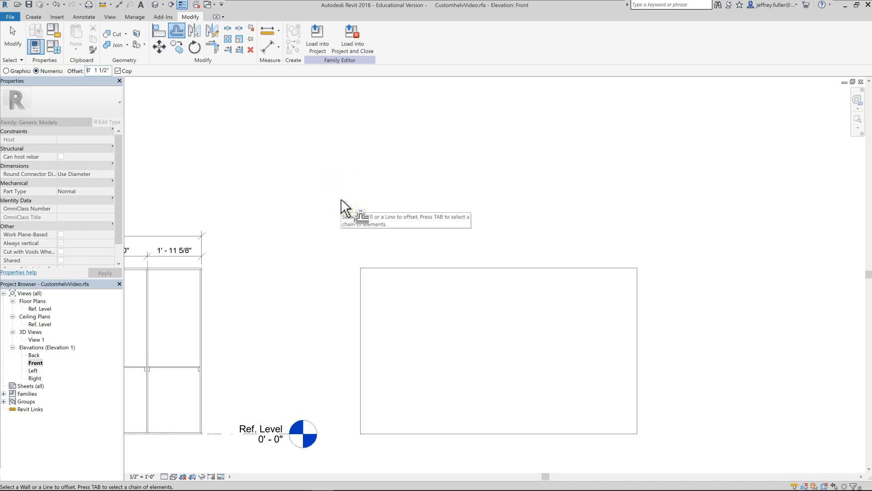
click(397, 269)
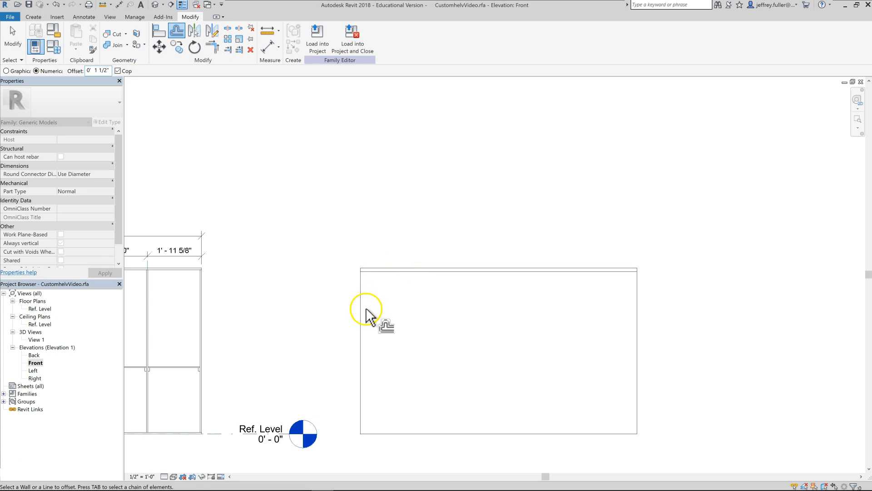
click(364, 312)
click(635, 347)
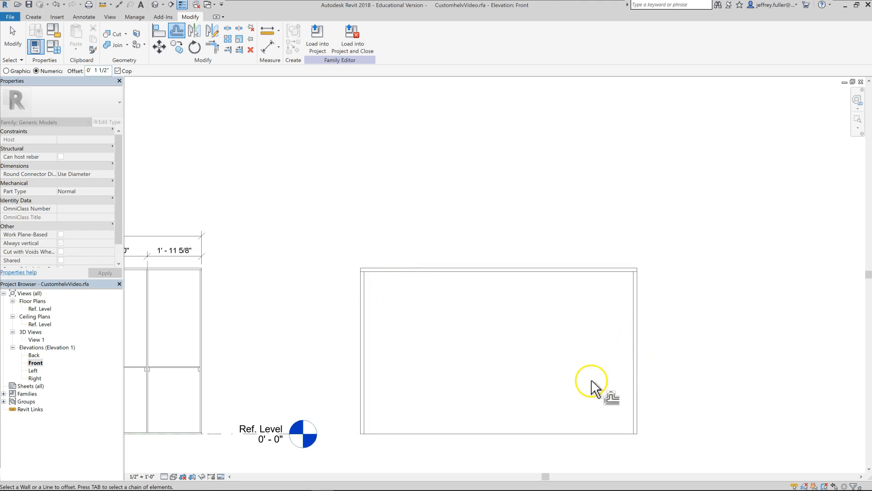
click(522, 430)
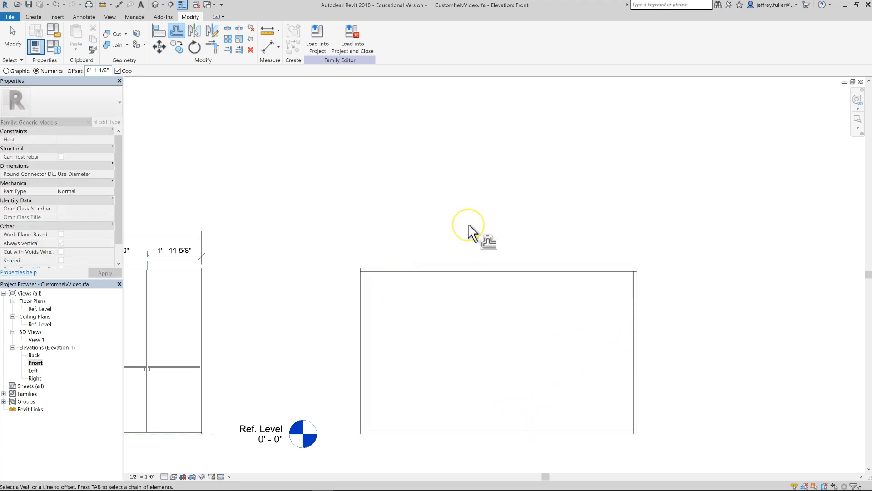
key(Escape)
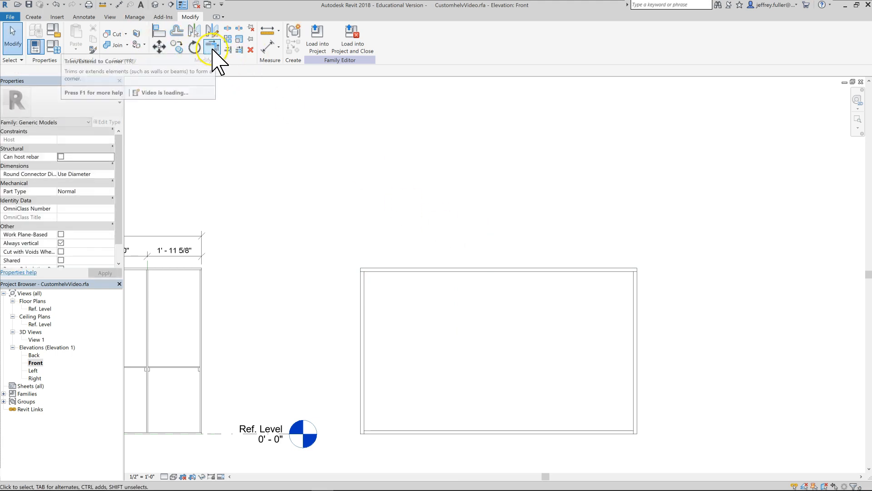
Trim the inner vertical lines to the inner top line and extend the inner bottom line to the outline's outer left edge
click(227, 49)
middle_drag(395, 347, 335, 312)
scroll(325, 306, up, 3)
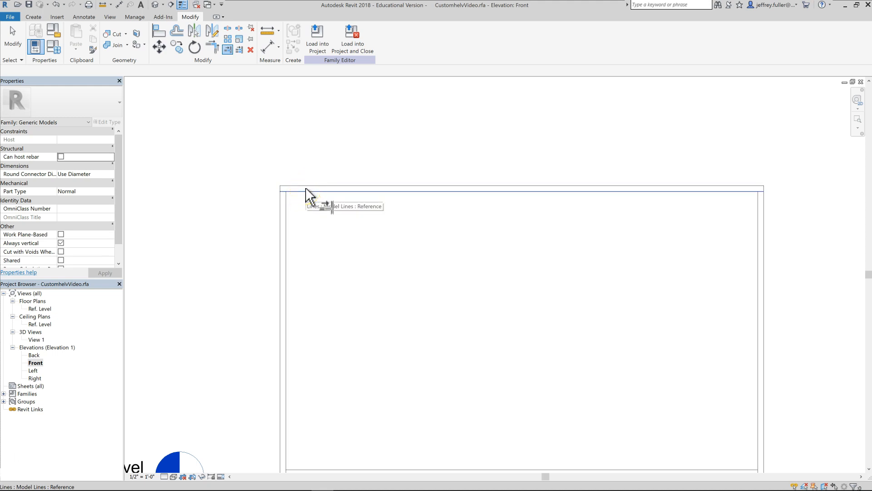
scroll(321, 307, down, 2)
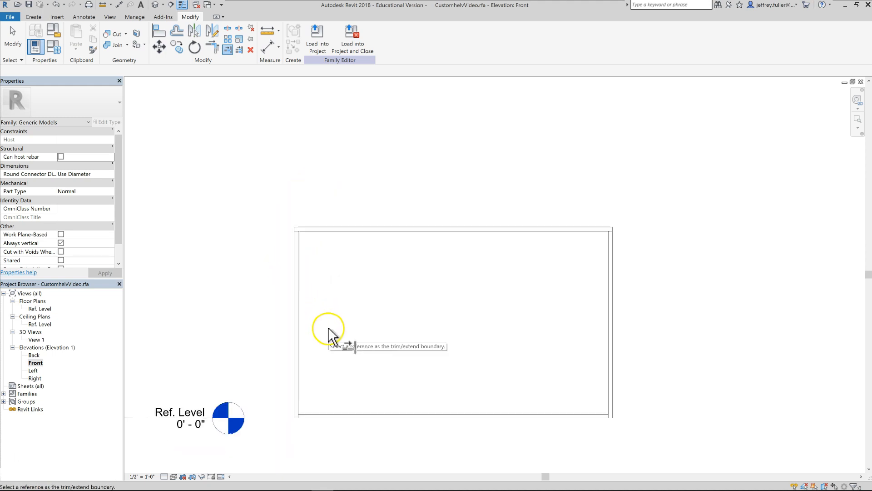
middle_drag(328, 327, 315, 234)
scroll(294, 255, up, 2)
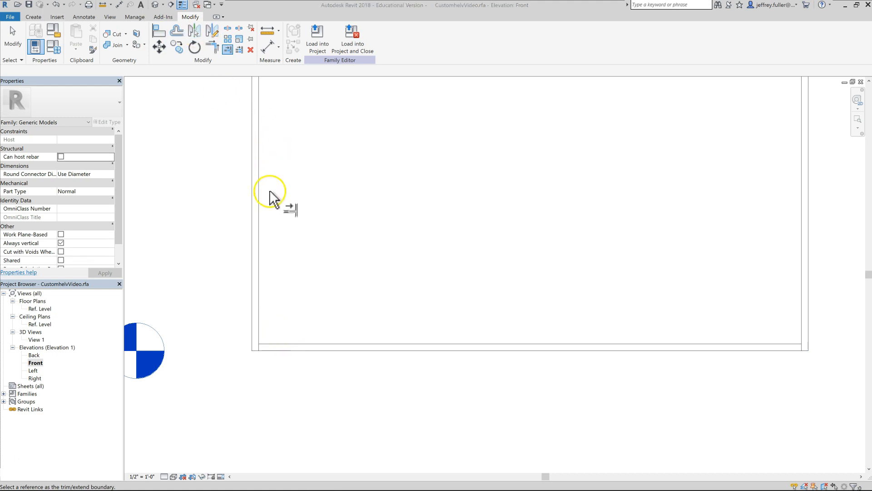
scroll(269, 339, up, 4)
click(227, 326)
click(267, 340)
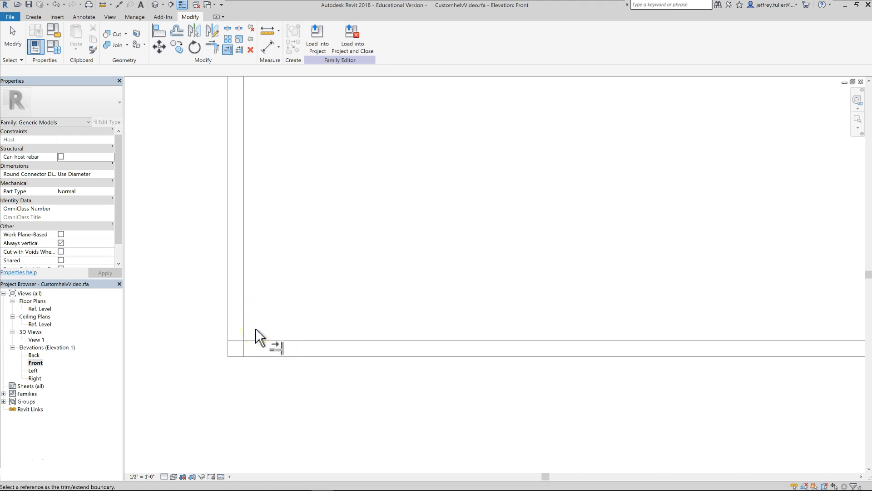
Extend the inner bottom line to the outline's outer right edge and trim both inner vertical lines to the inner bottom line
click(252, 341)
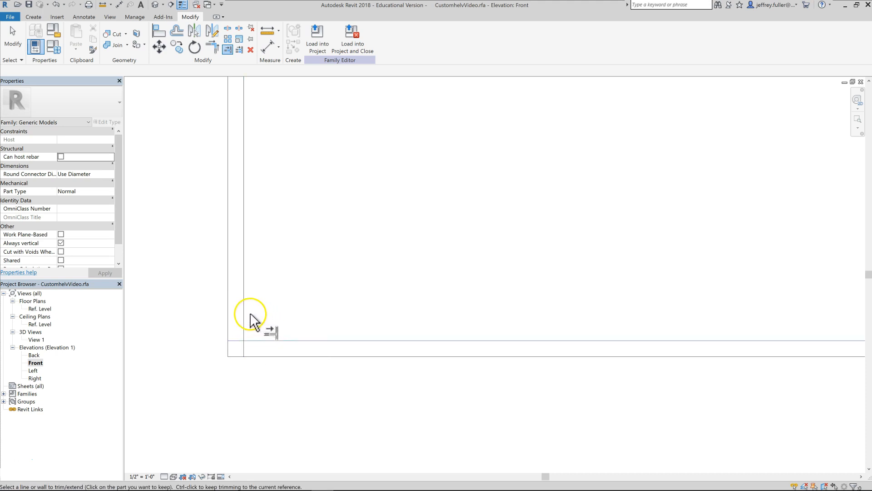
scroll(356, 334, down, 3)
middle_drag(563, 318, 121, 356)
scroll(323, 372, up, 3)
middle_drag(323, 371, 268, 366)
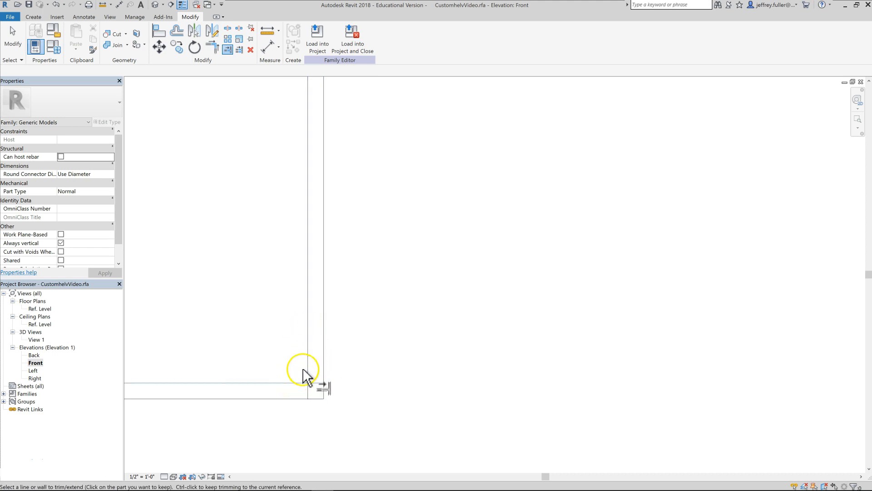
scroll(373, 369, down, 4)
scroll(366, 369, down, 3)
middle_drag(288, 380, 390, 390)
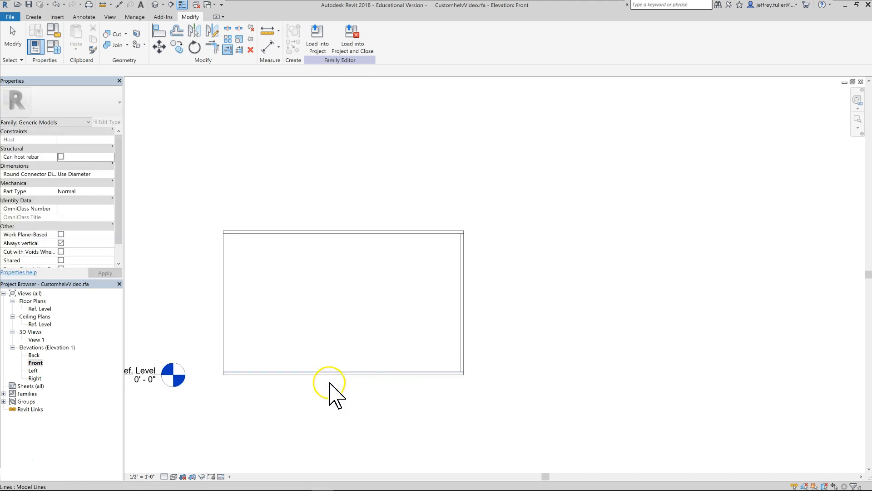
Examine the original shelf unit's divider spacing dimensions and compare the unit with the new outline
scroll(286, 409, down, 4)
middle_drag(257, 369, 325, 356)
scroll(327, 355, up, 3)
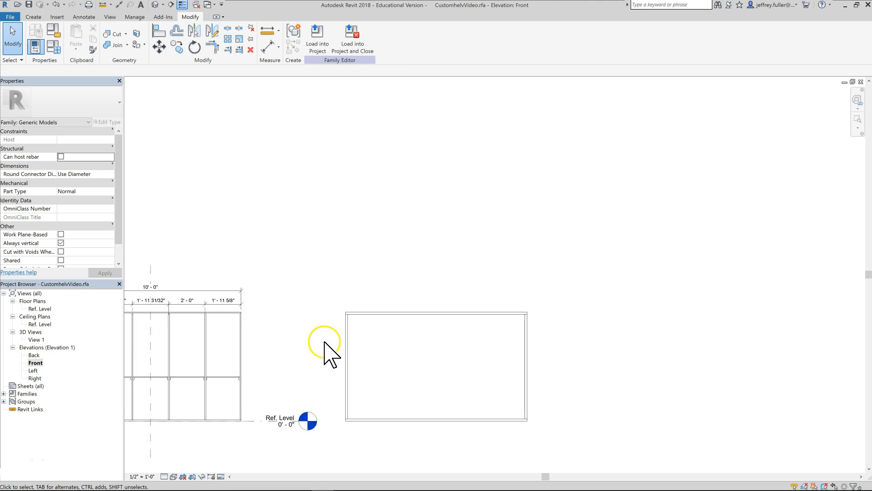
scroll(192, 341, up, 2)
scroll(195, 347, up, 1)
middle_drag(194, 346, 257, 292)
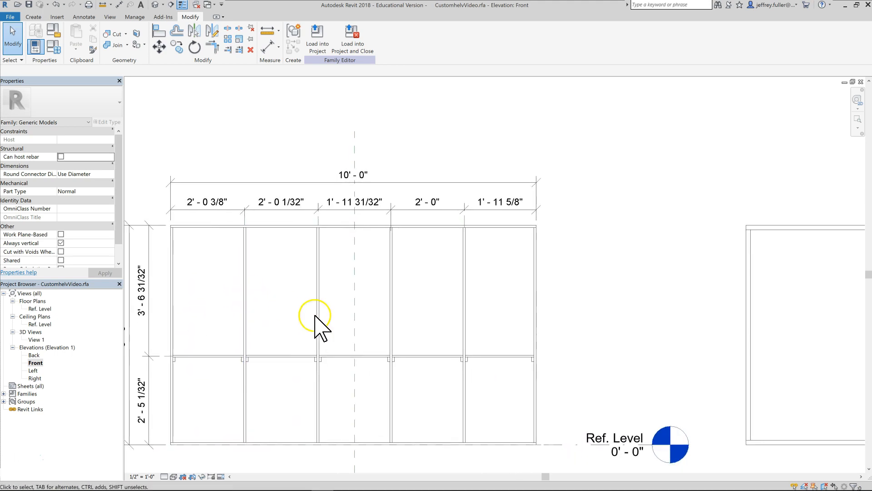
middle_drag(686, 338, 388, 316)
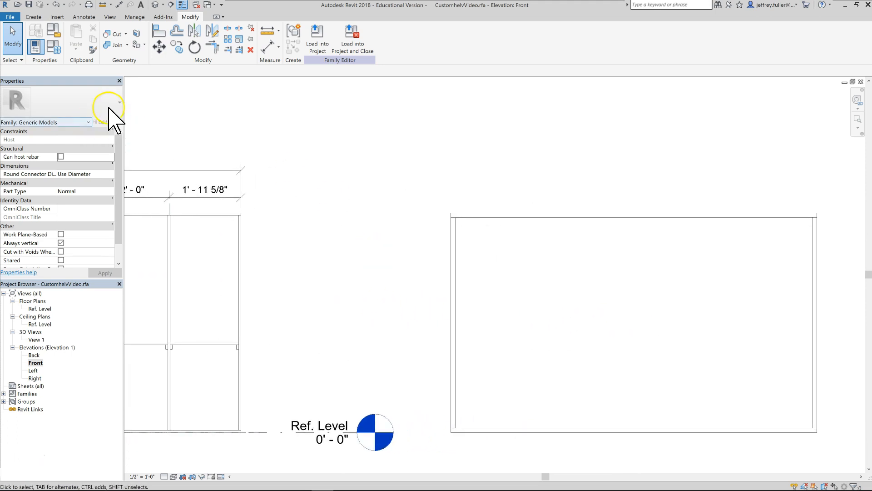
middle_drag(362, 290, 538, 221)
middle_drag(610, 220, 638, 248)
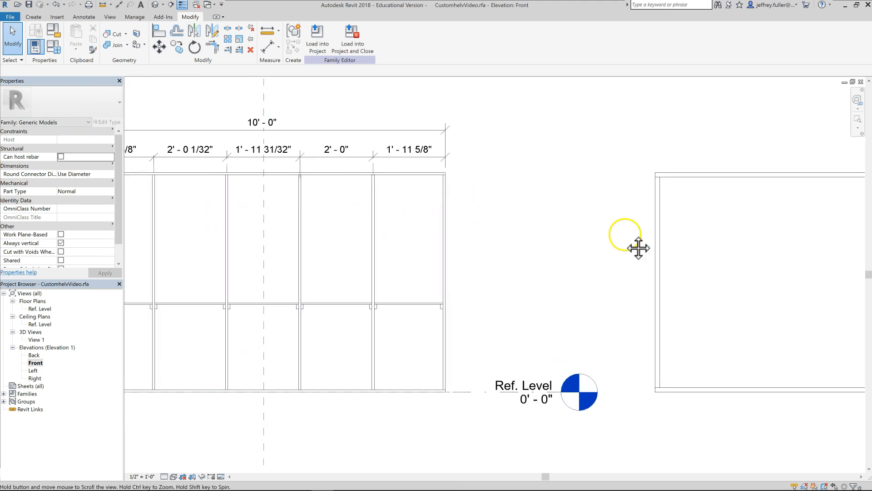
middle_drag(578, 236, 377, 253)
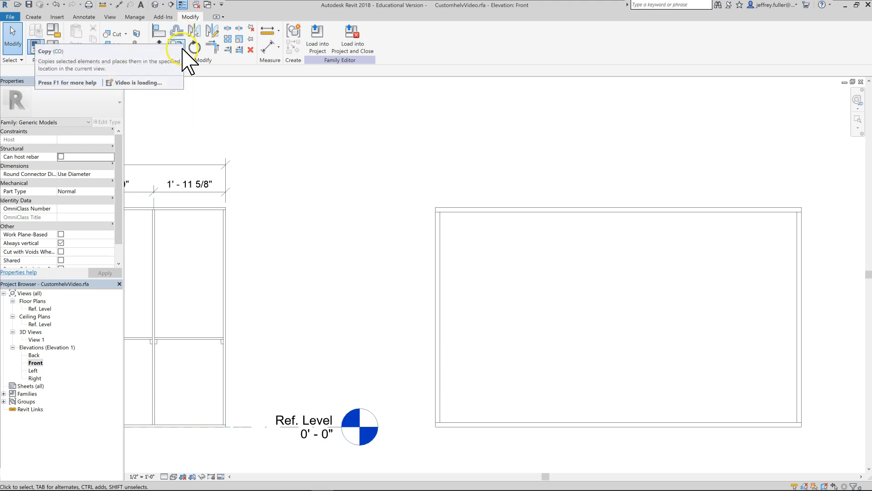
Offset the outline's outer left edge inward by 2' 0 3/8" to mark the first divider's centreline
click(178, 31)
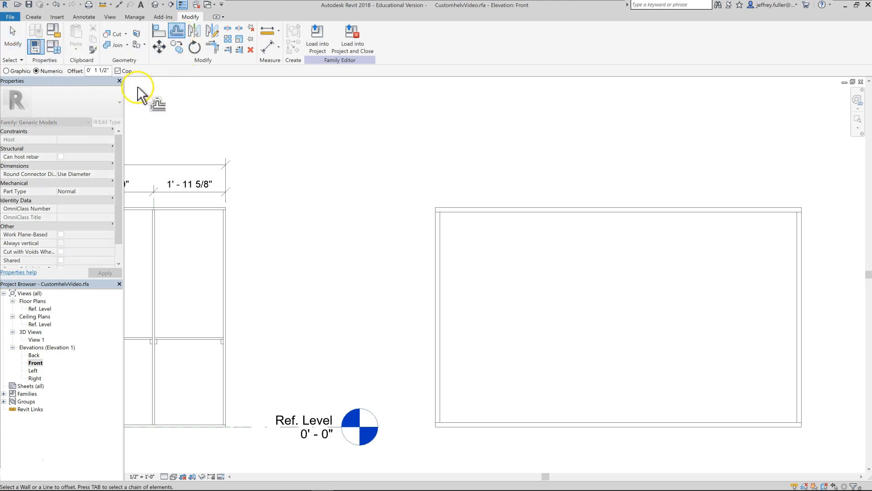
middle_drag(324, 177, 313, 157)
click(108, 71)
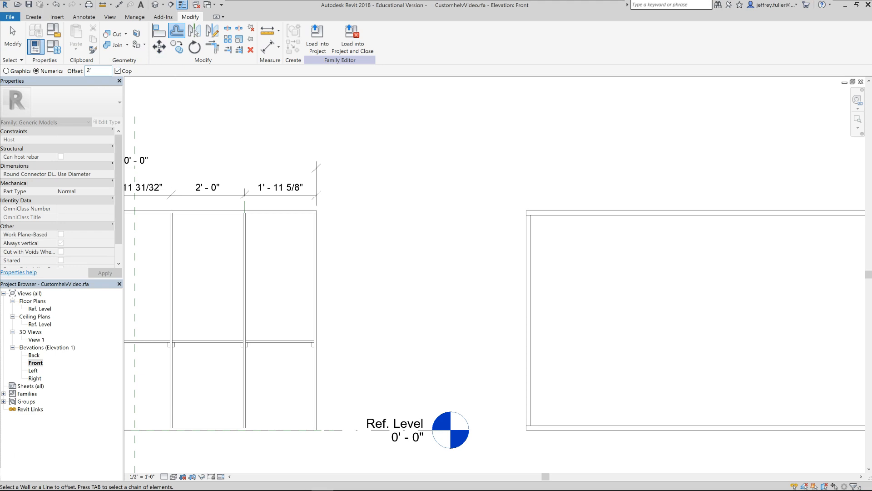
mouse_move(163, 131)
middle_down()
mouse_move(393, 165)
mouse_move(154, 142)
middle_up()
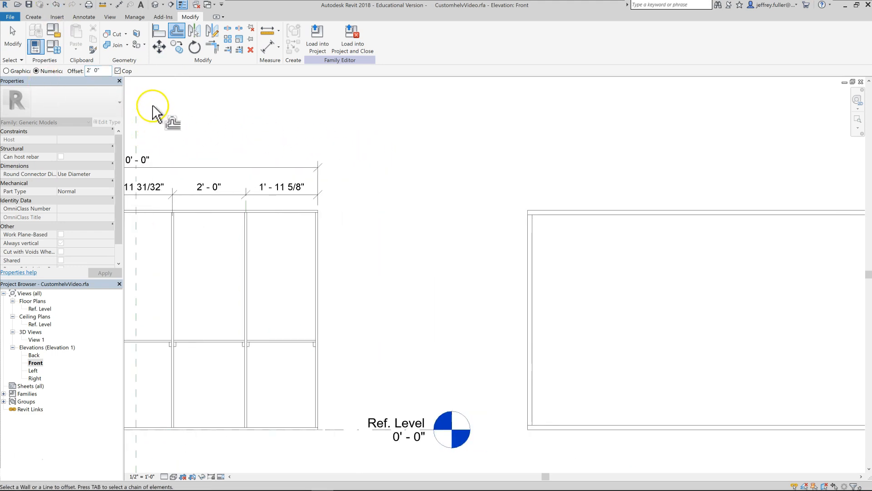
click(101, 71)
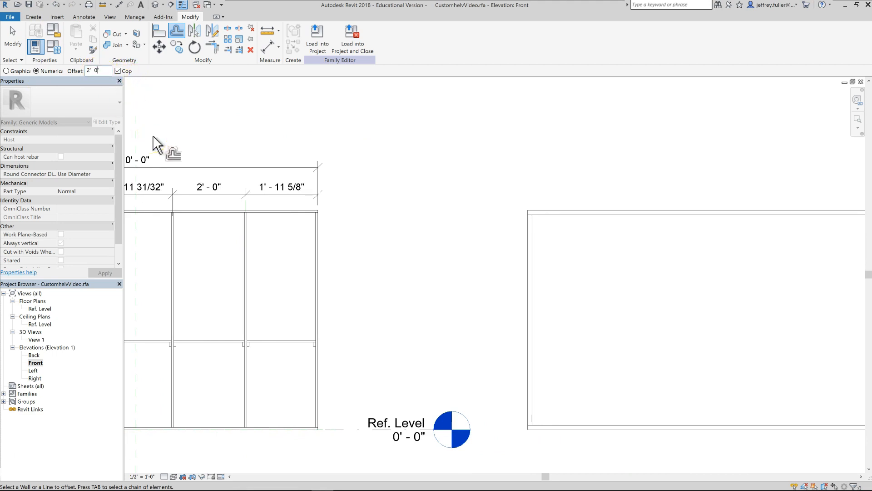
text(3/8)
key(Return)
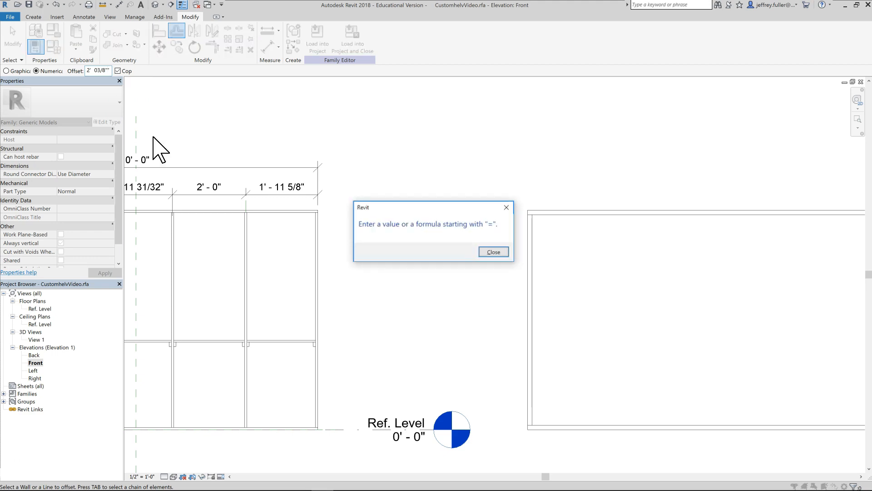
click(506, 249)
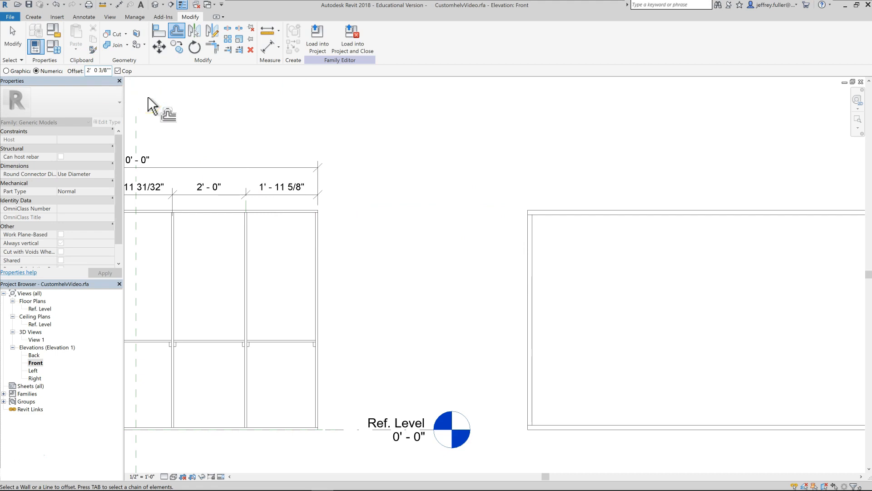
click(110, 70)
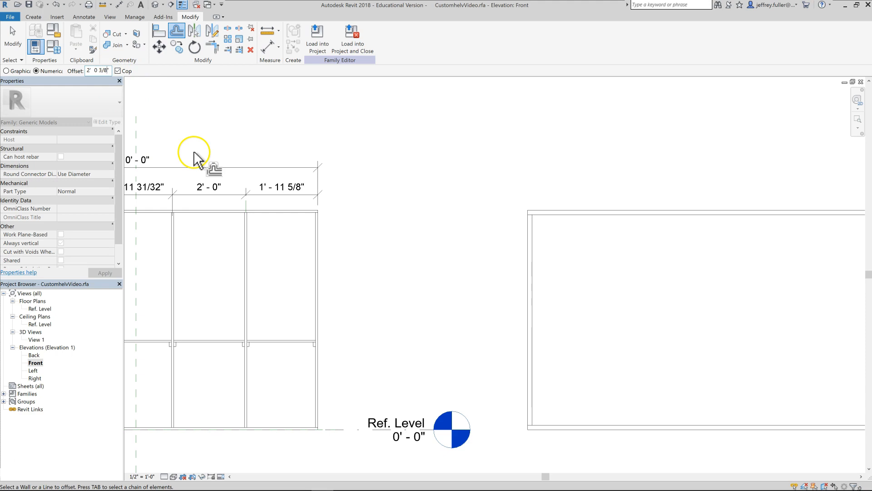
middle_drag(470, 277, 239, 267)
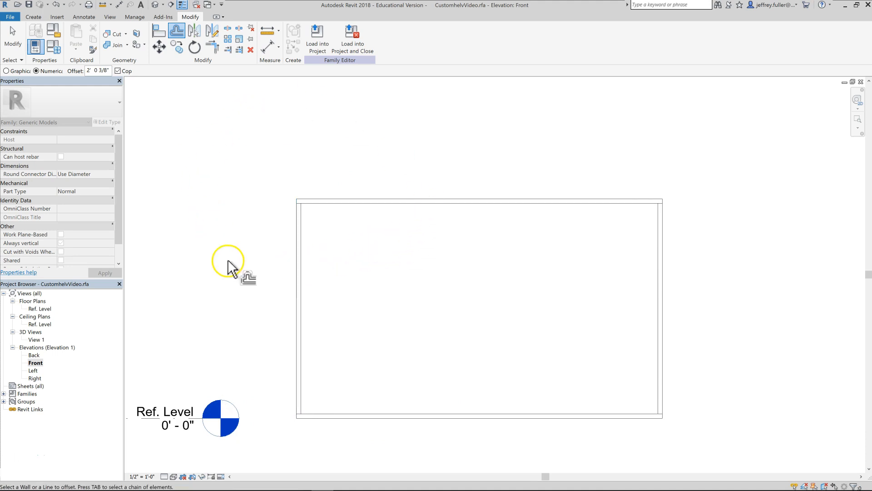
scroll(299, 286, up, 3)
scroll(449, 295, down, 4)
middle_drag(461, 300, 286, 272)
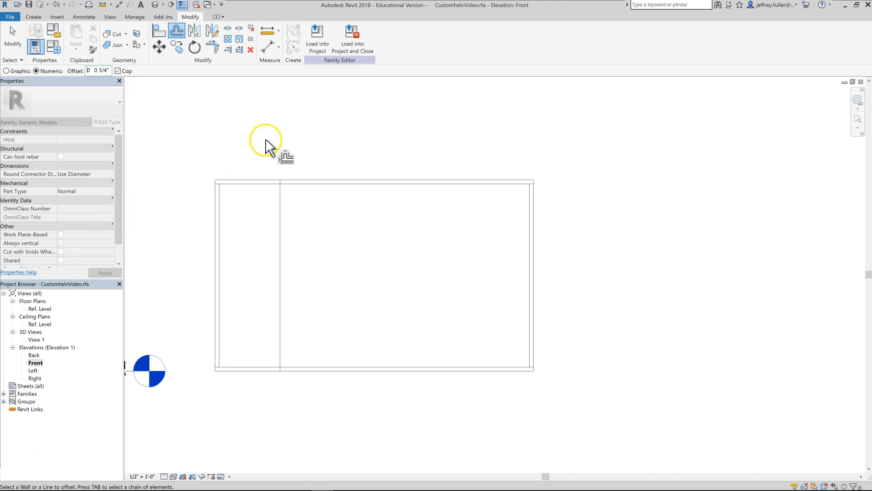
Offset the first divider's centreline 3/4" to each side to form the divider's two faces
scroll(277, 219, up, 3)
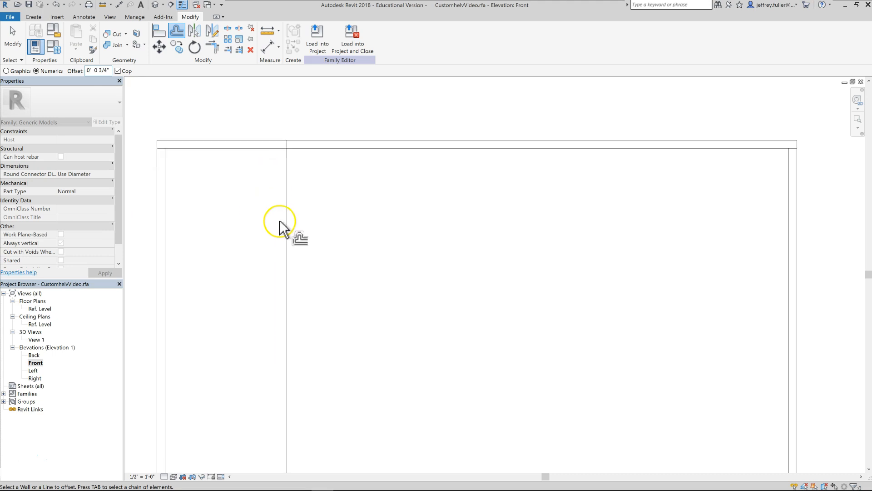
click(287, 227)
click(291, 224)
key(Escape)
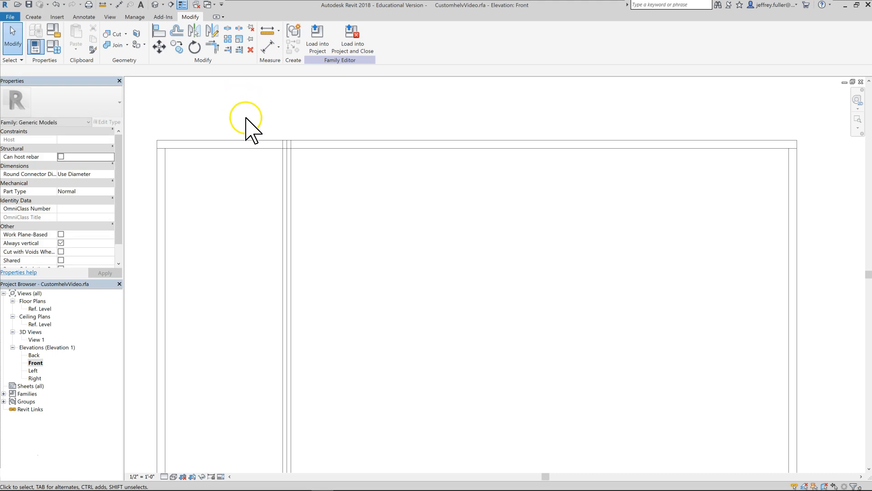
Trim the first divider's face lines to the inner top and bottom lines and remove its centreline
click(228, 49)
middle_drag(258, 169, 234, 237)
click(225, 209)
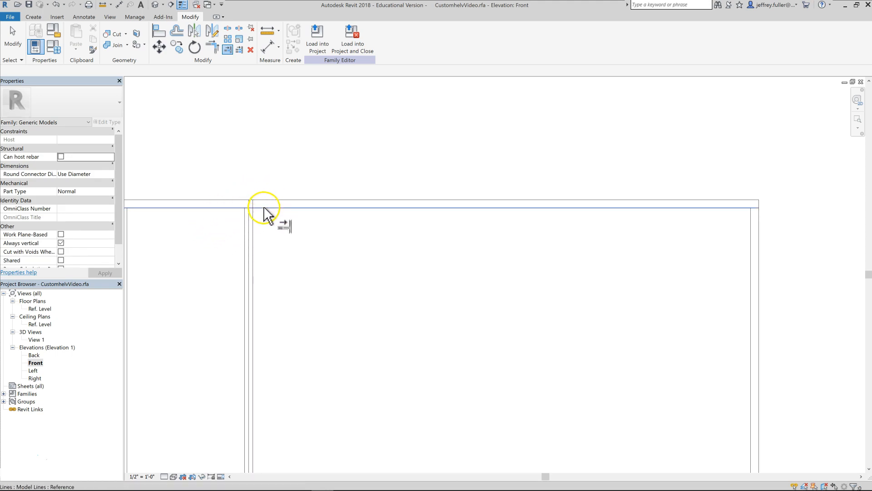
scroll(261, 254, down, 5)
middle_drag(279, 319, 257, 268)
scroll(256, 262, up, 5)
click(276, 239)
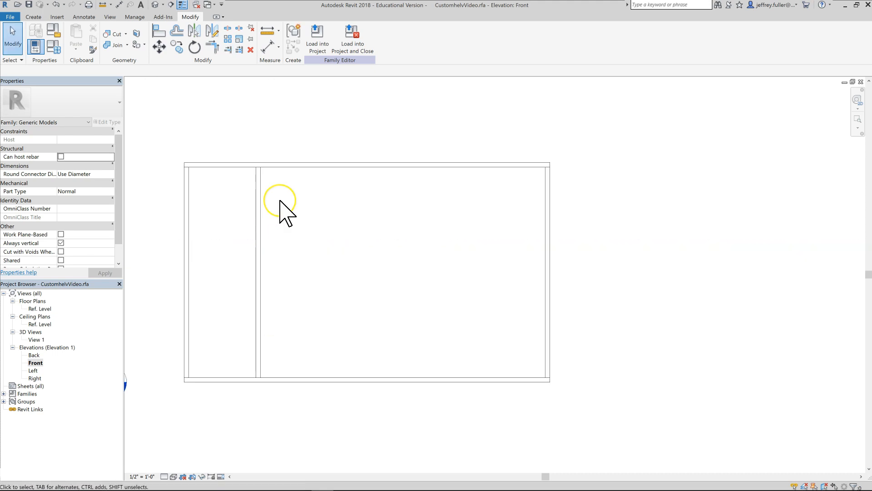
Draw a short vertical centre mark down from the frame's inner top line, midway between the first divider's faces
scroll(280, 201, up, 1)
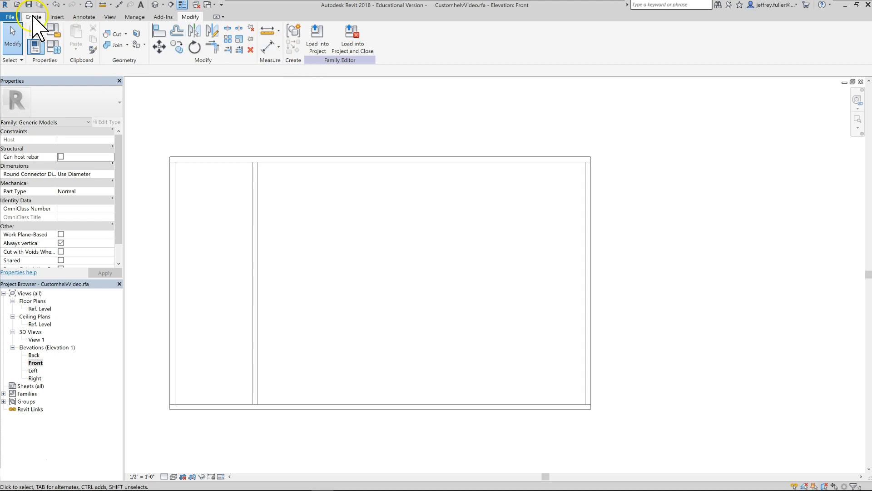
click(33, 17)
click(198, 41)
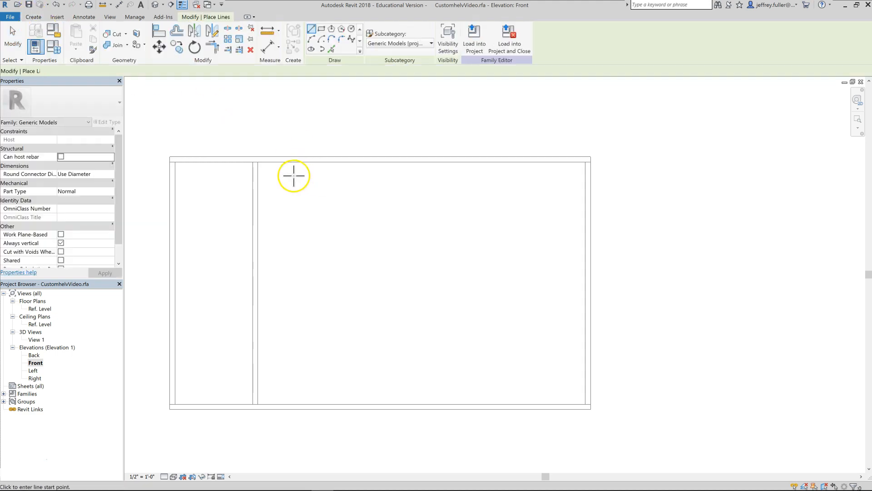
scroll(257, 182, up, 5)
middle_drag(268, 149, 291, 295)
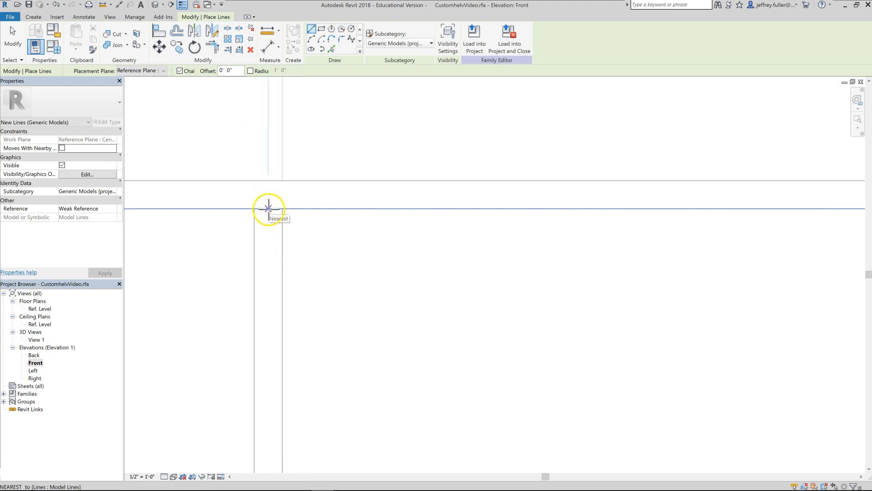
click(268, 208)
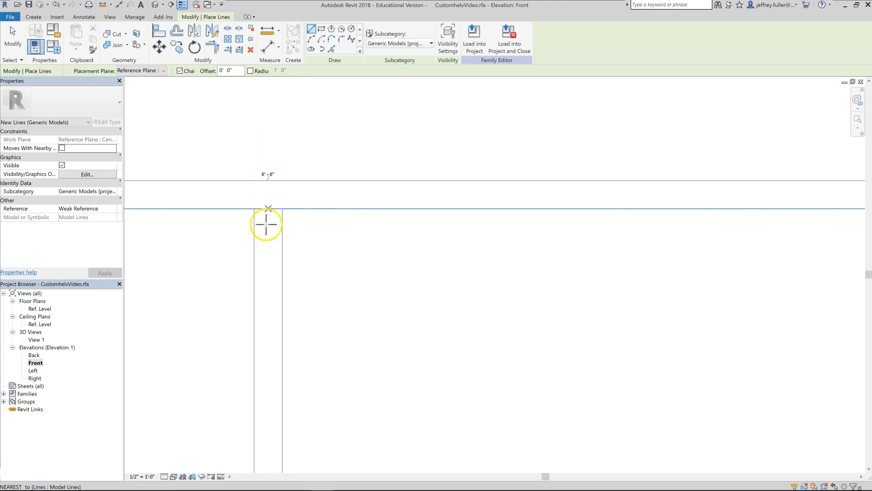
click(268, 255)
key(Escape)
Examine the original unit's spacing between its first and second dividers
scroll(518, 302, down, 1)
scroll(517, 302, down, 5)
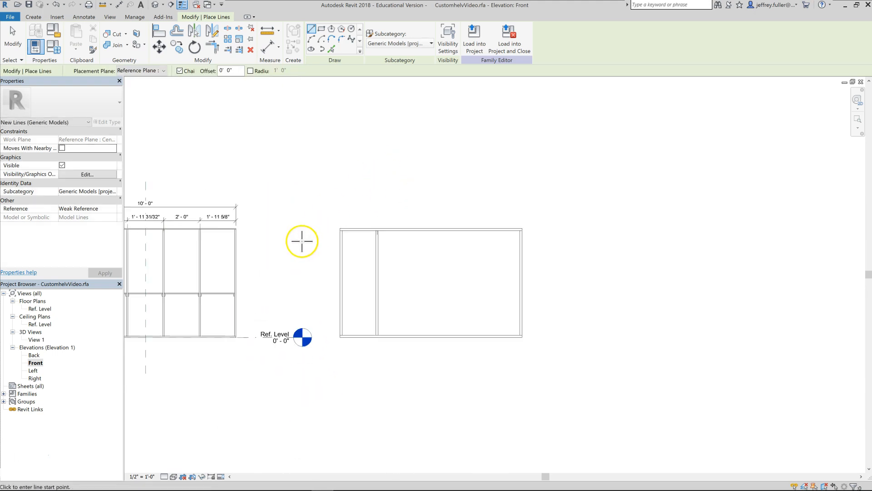
scroll(184, 236, up, 2)
scroll(184, 236, up, 1)
middle_drag(202, 247, 259, 251)
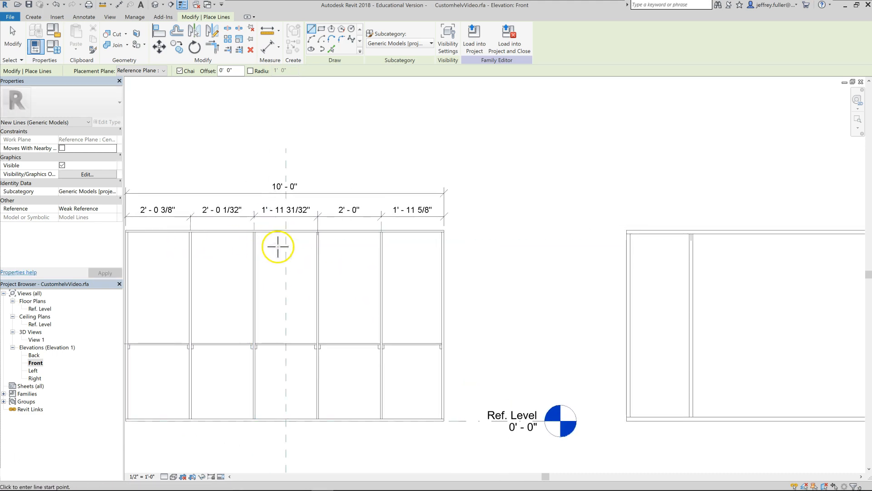
middle_drag(479, 265, 152, 280)
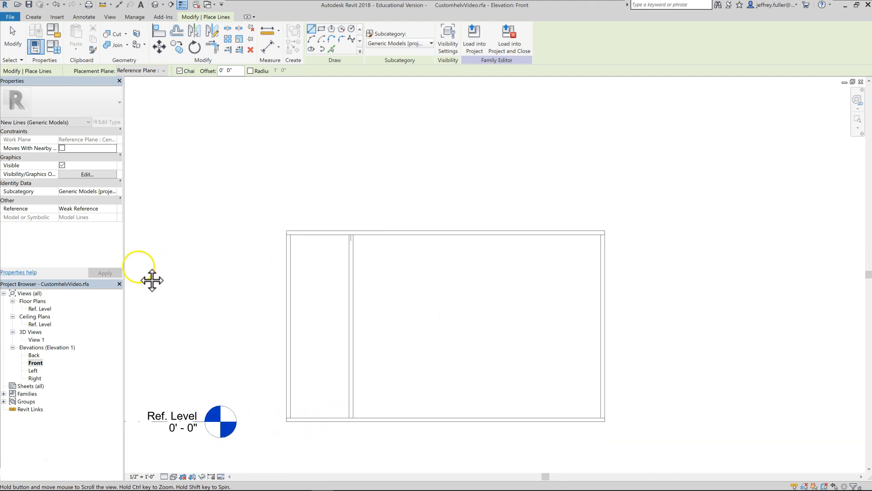
middle_drag(309, 279, 222, 287)
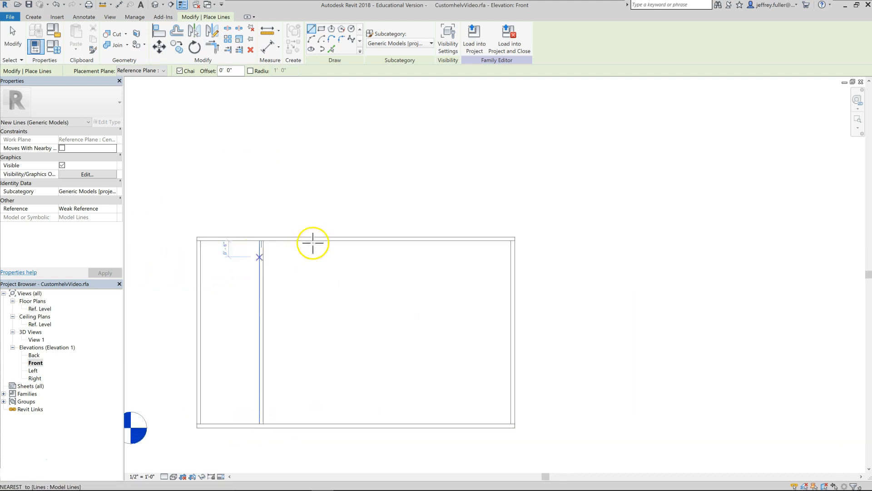
Copy the first divider's face lines and centre mark 2' 0 1/32" to the right, using the mark's top endpoint as base point
click(176, 46)
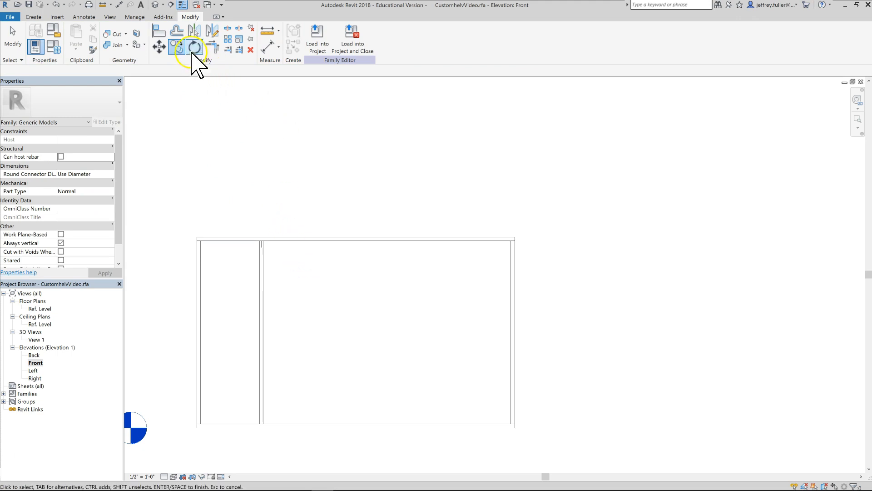
click(177, 31)
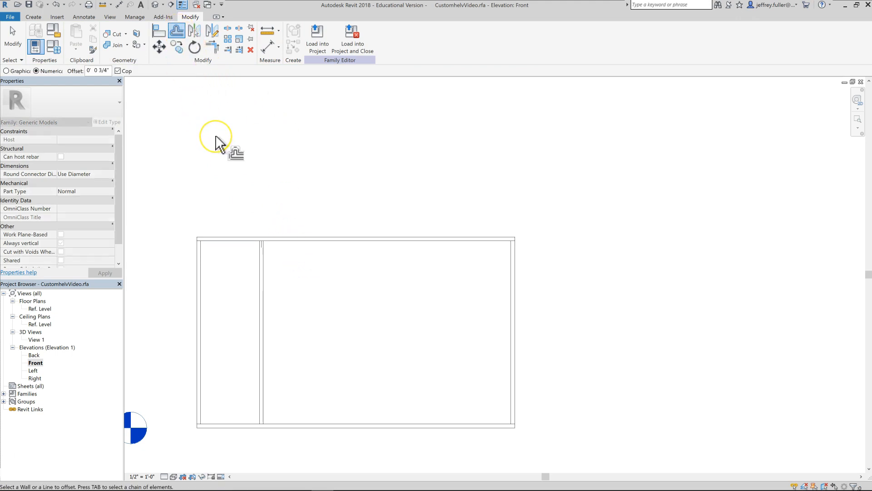
click(177, 46)
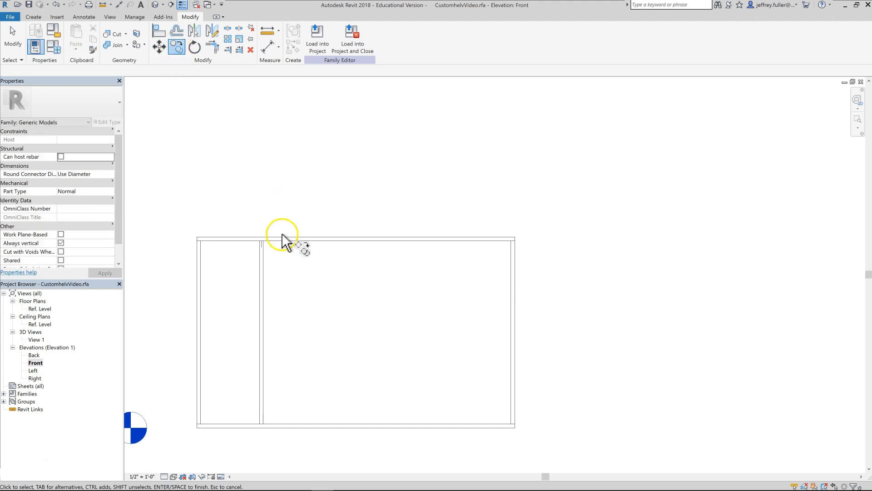
scroll(277, 250, up, 2)
scroll(275, 249, up, 2)
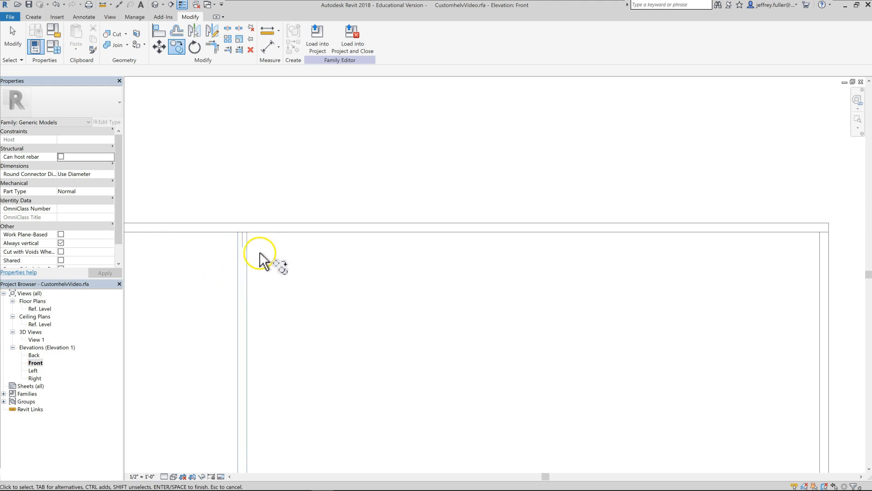
click(242, 246)
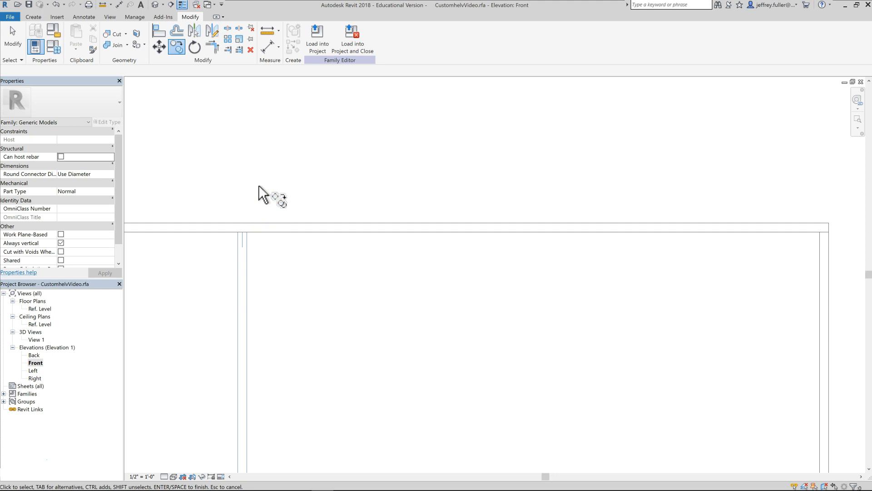
key(Return)
click(238, 239)
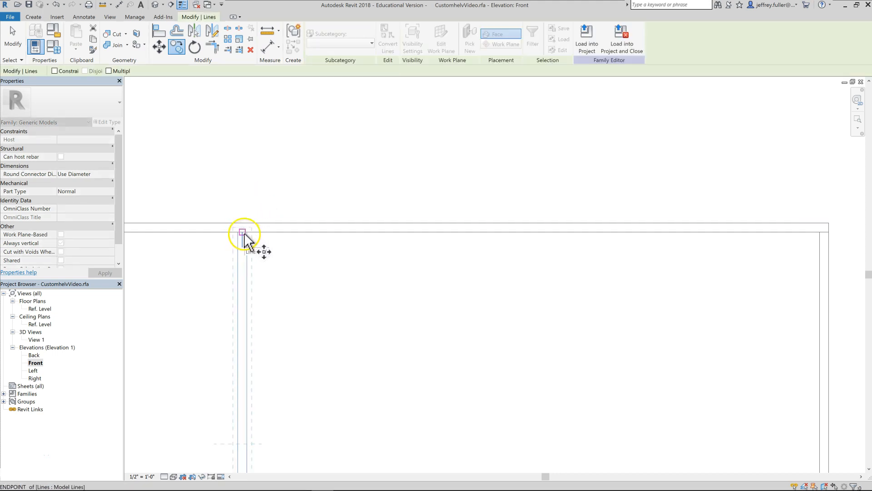
drag(242, 232, 363, 235)
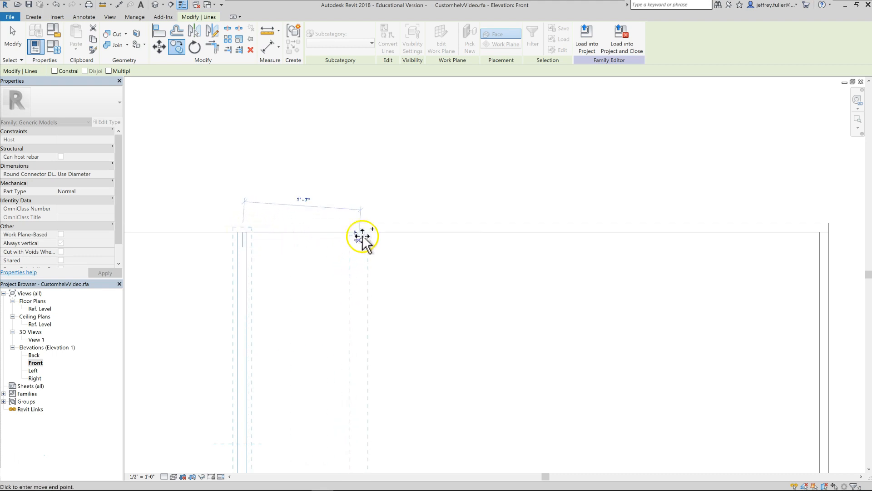
middle_drag(397, 236, 314, 243)
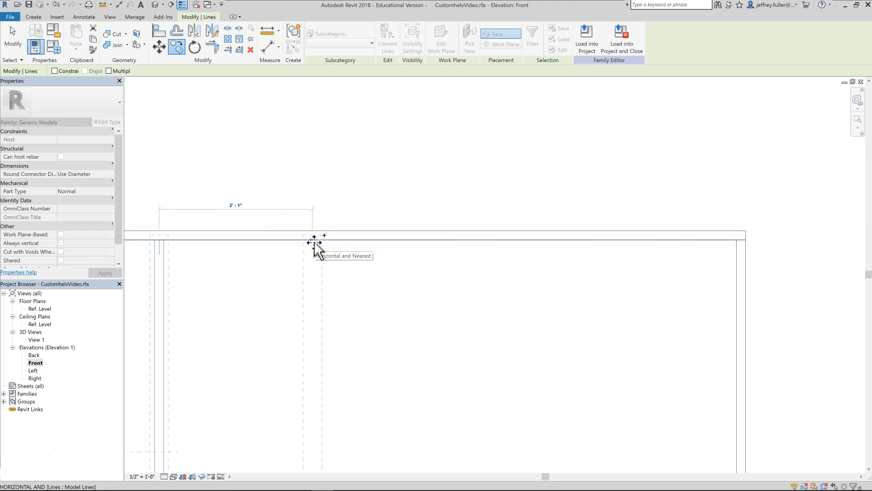
text(2' 0)
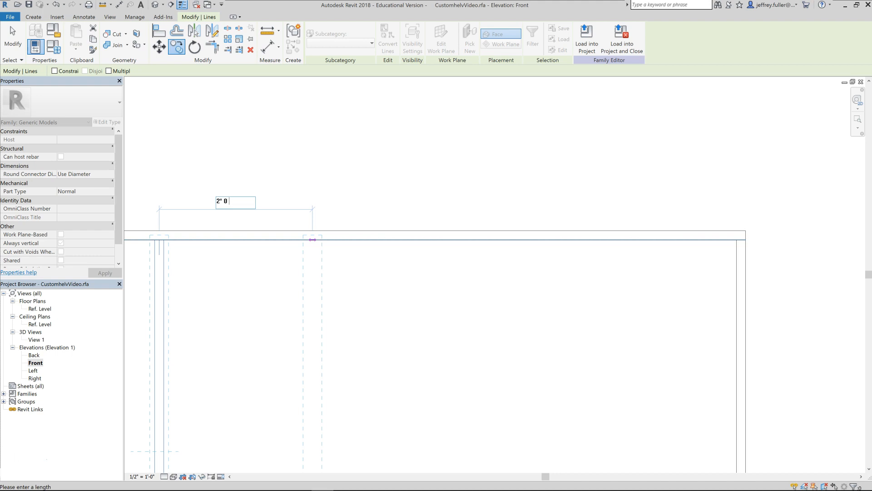
middle_drag(302, 282, 866, 298)
scroll(172, 315, down, 5)
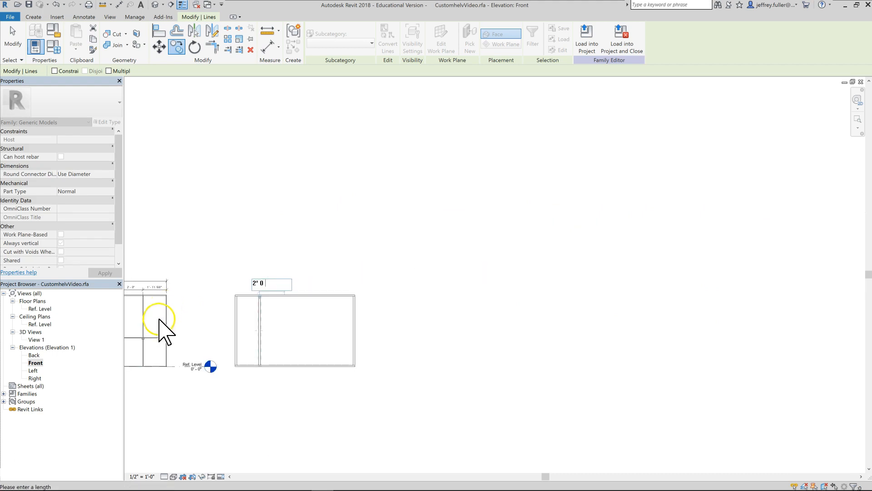
middle_drag(166, 331, 341, 335)
scroll(291, 313, up, 3)
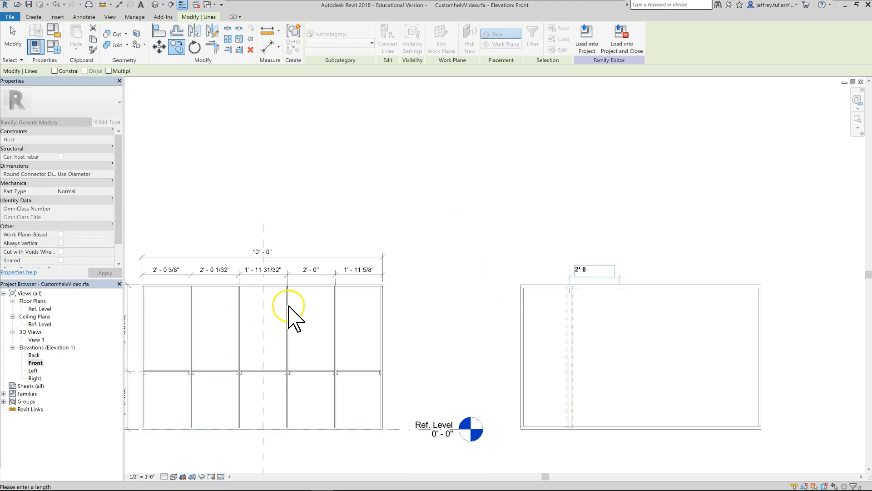
middle_drag(513, 295, 276, 340)
scroll(277, 308, up, 1)
scroll(300, 314, up, 3)
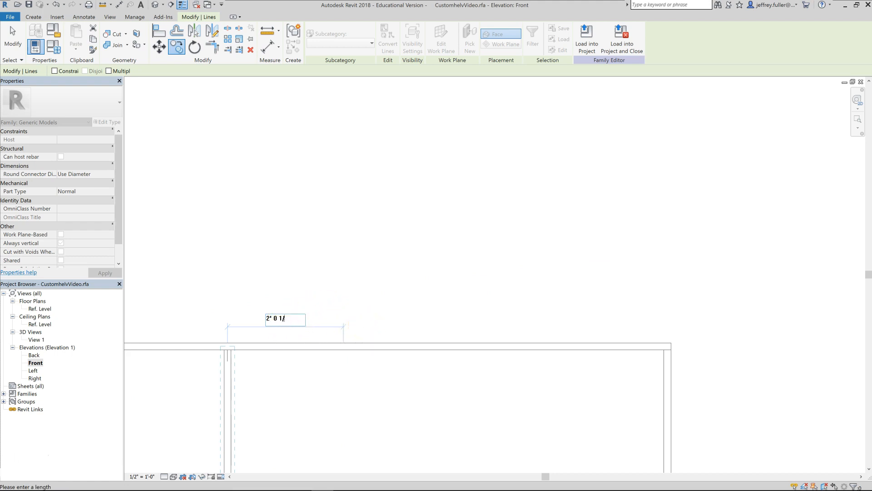
key(Return)
scroll(364, 333, down, 3)
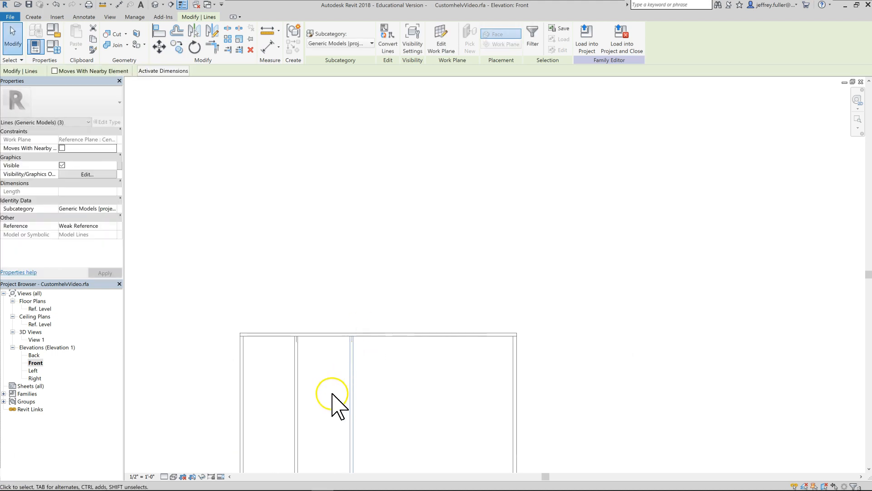
Compare the new unit's divider layout with the original unit and examine the original's shelf height dimensions
scroll(332, 394, down, 2)
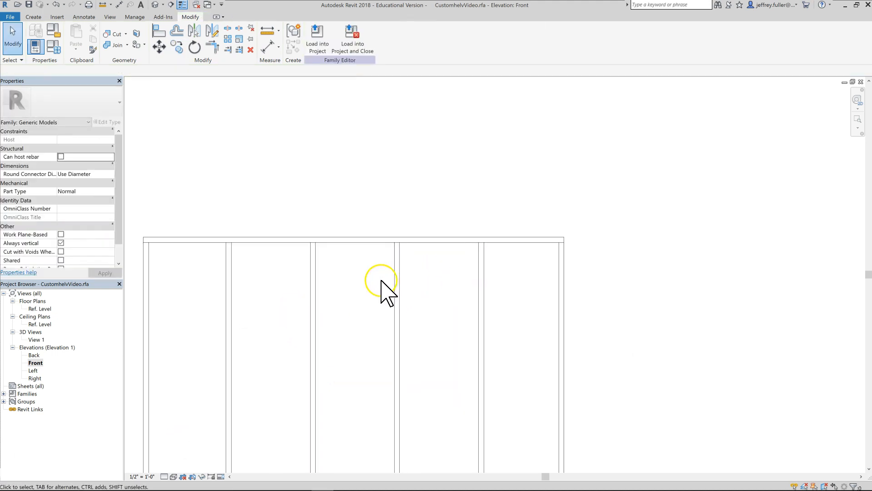
scroll(381, 293, down, 3)
middle_drag(354, 296, 407, 230)
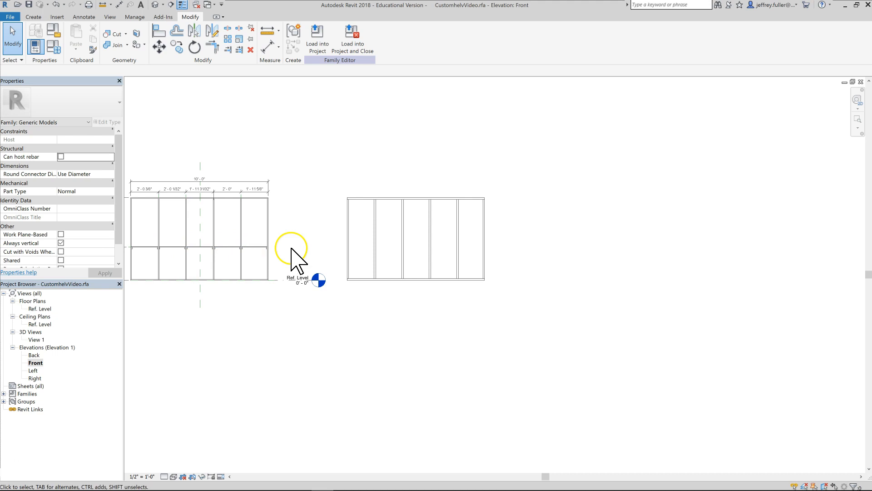
middle_drag(329, 232, 316, 247)
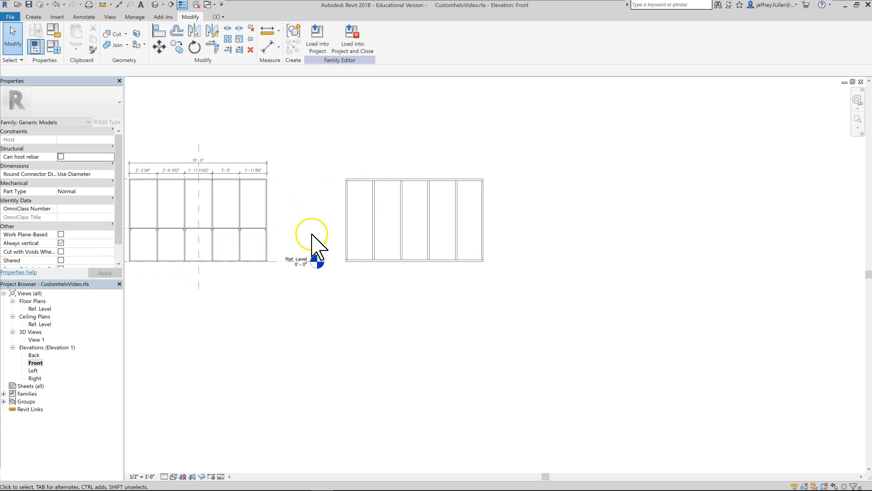
middle_drag(240, 259, 263, 263)
scroll(263, 261, up, 3)
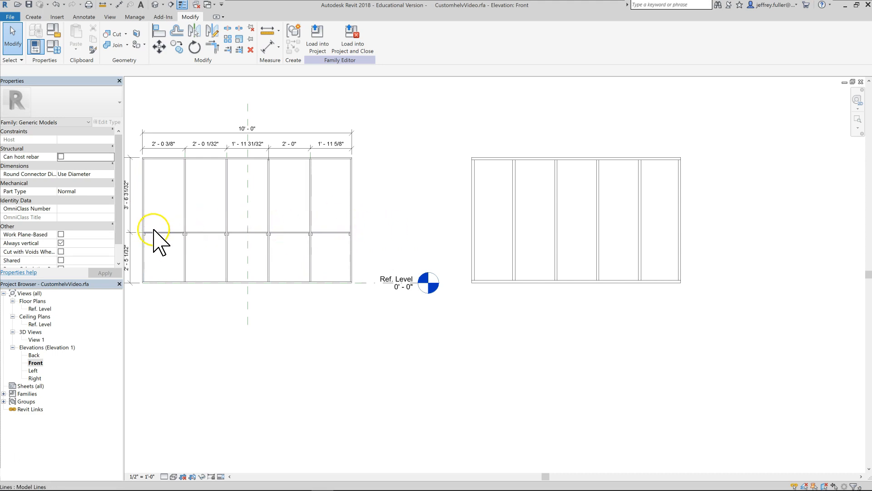
Draw the shelf's upper edge line across the new unit's first bay, level with the original unit's shelf
click(28, 18)
click(202, 45)
middle_drag(413, 247, 399, 232)
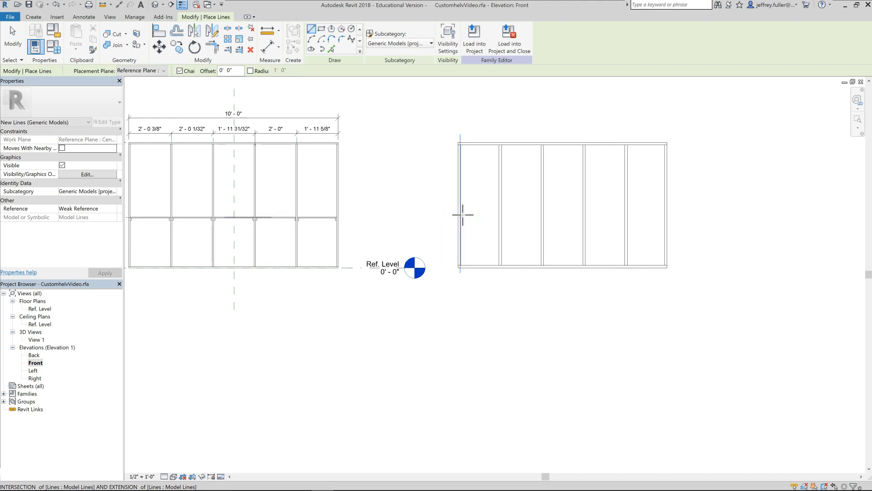
scroll(462, 215, up, 1)
middle_drag(489, 228, 515, 226)
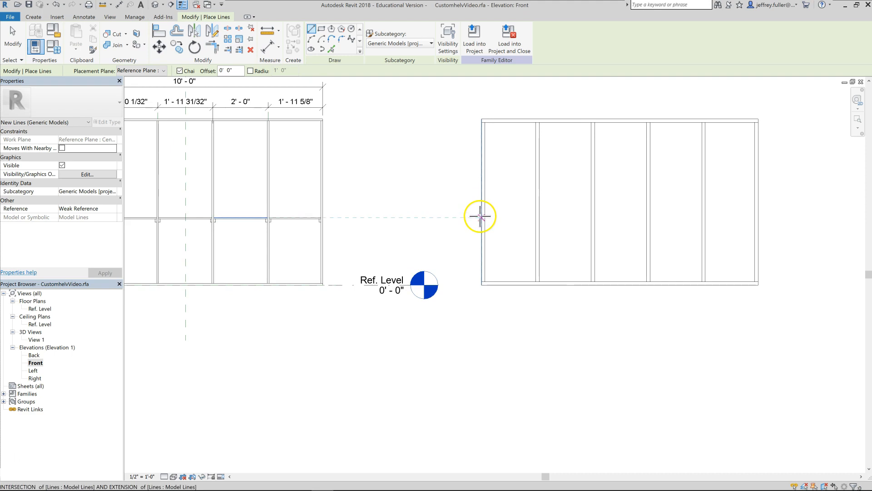
click(485, 217)
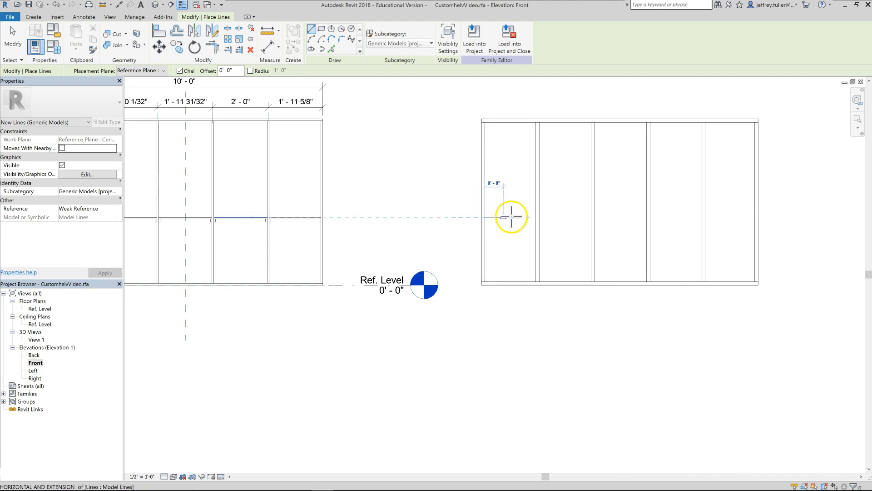
key(Escape)
Draw matching shelf edge lines at the same height between the dividers across the remaining four bays
click(540, 218)
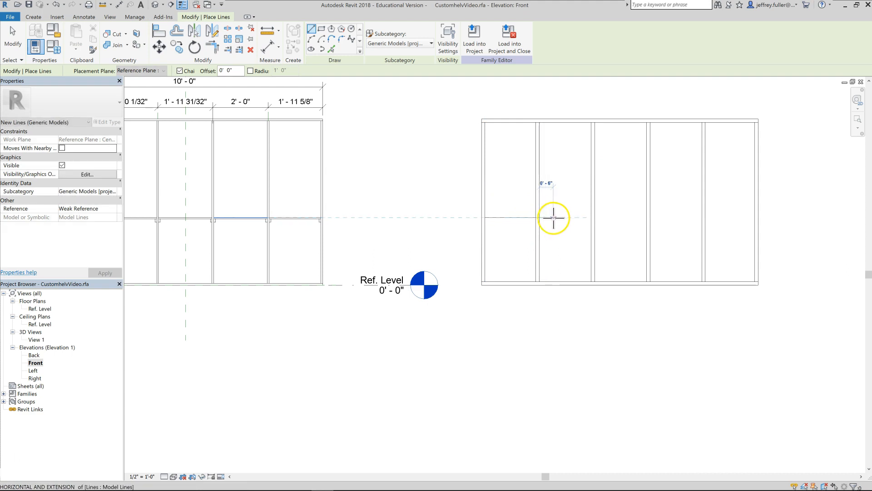
click(590, 217)
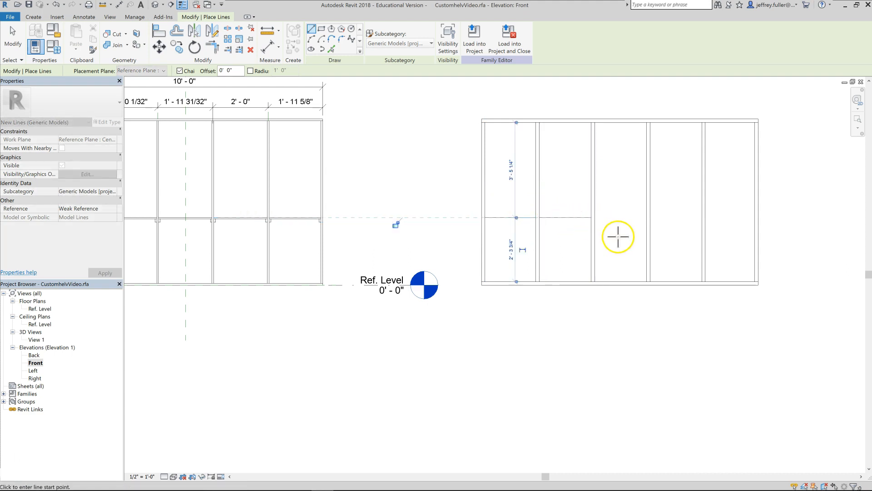
click(596, 217)
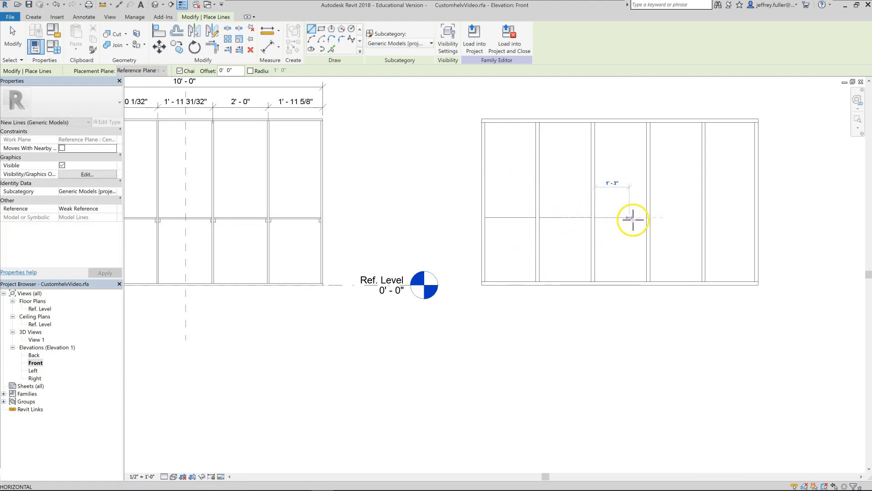
click(650, 217)
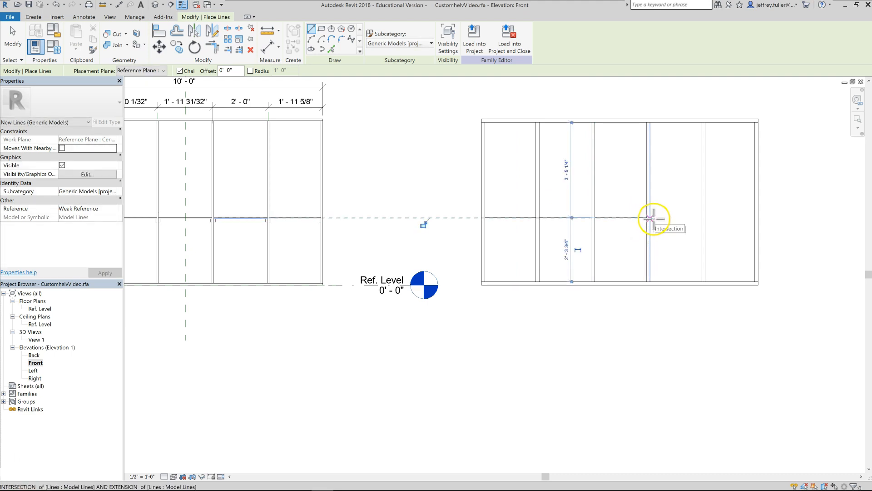
click(650, 218)
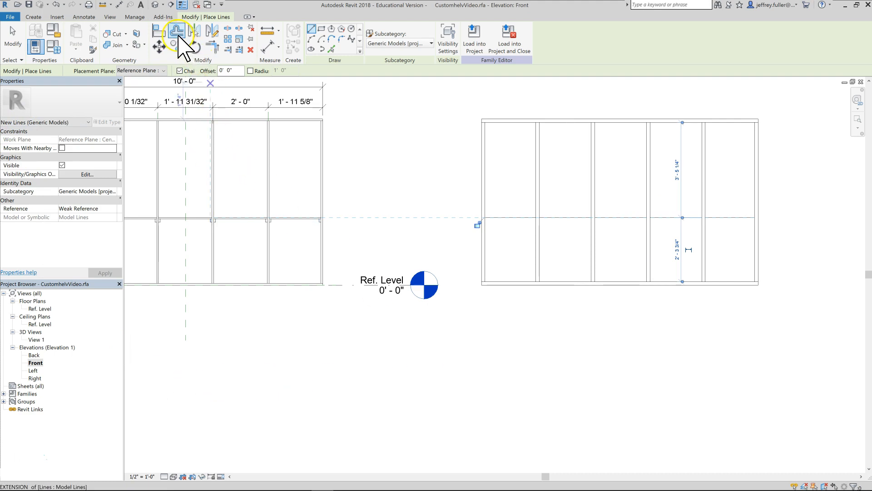
Offset the five bays' shelf edge lines 1 1/2" downward to form the shelf's thickness
click(179, 34)
drag(109, 70, 76, 70)
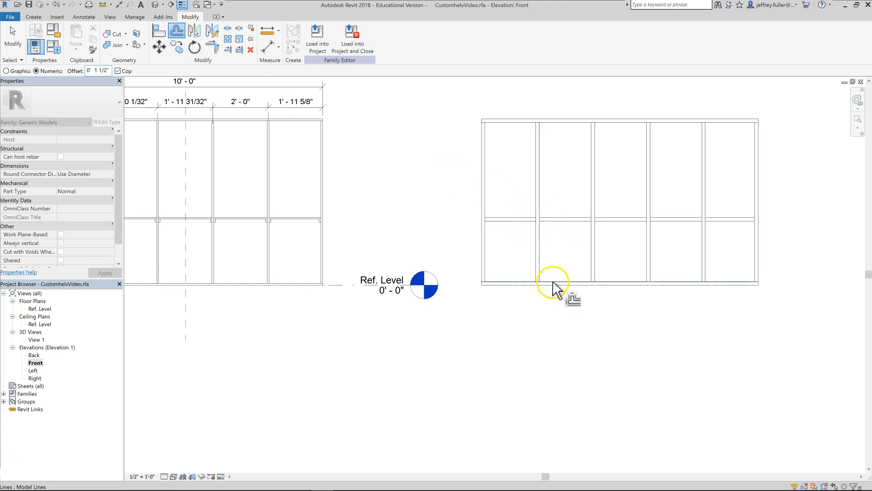
scroll(551, 300, down, 1)
middle_drag(545, 312, 535, 286)
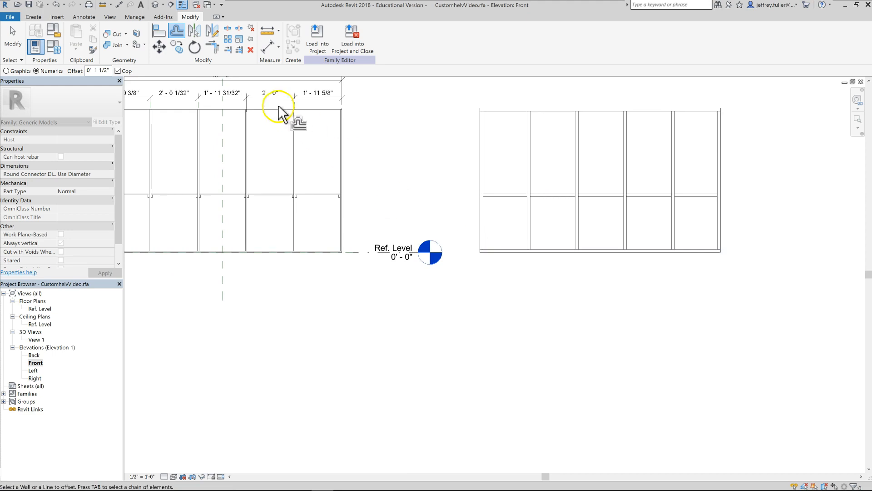
End the offset and compare the base boards of the original and new units along the reference level
click(13, 39)
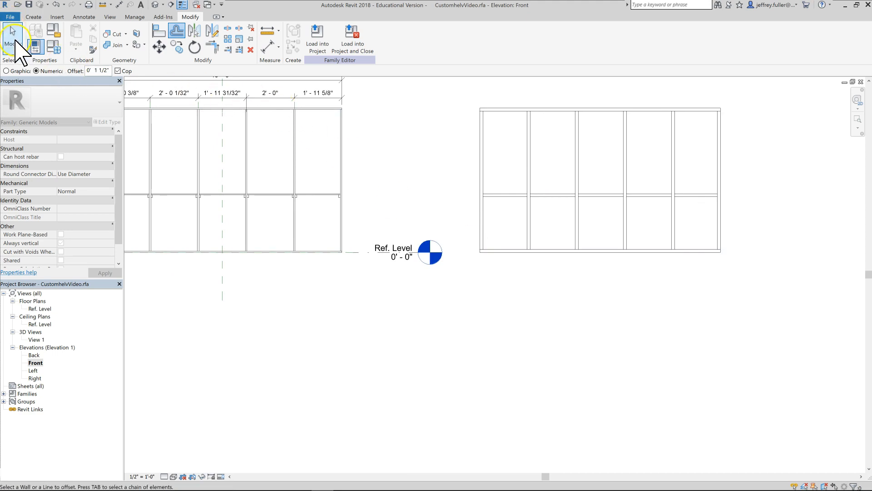
click(310, 251)
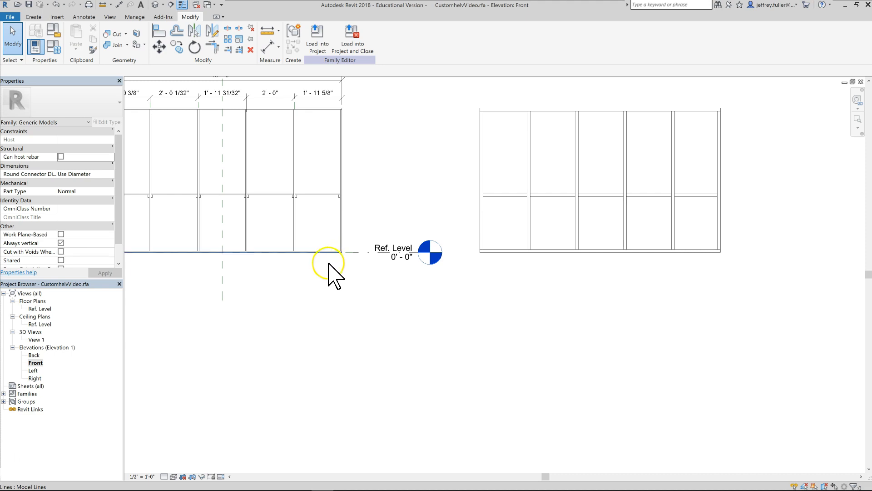
middle_drag(345, 294, 362, 322)
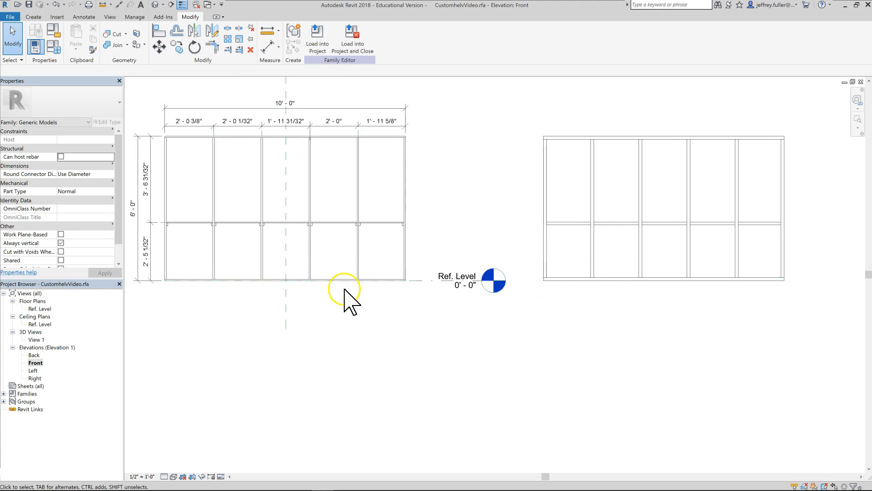
middle_drag(371, 290, 370, 290)
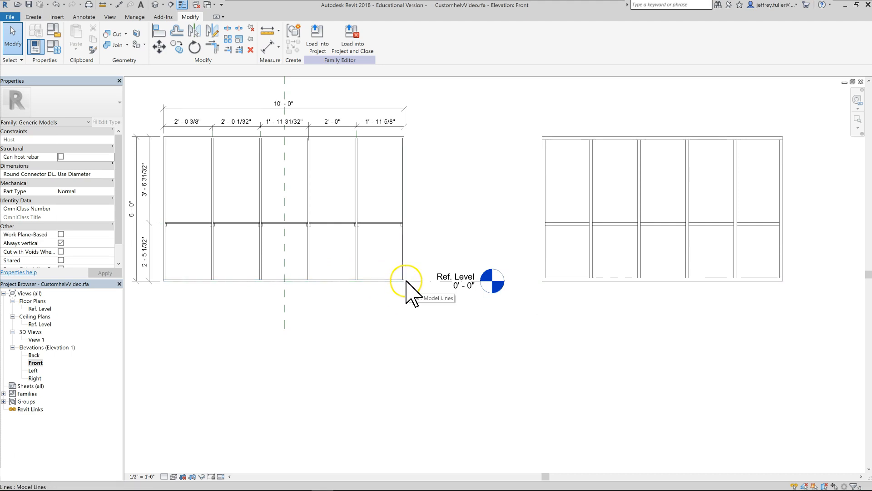
middle_drag(408, 313, 366, 325)
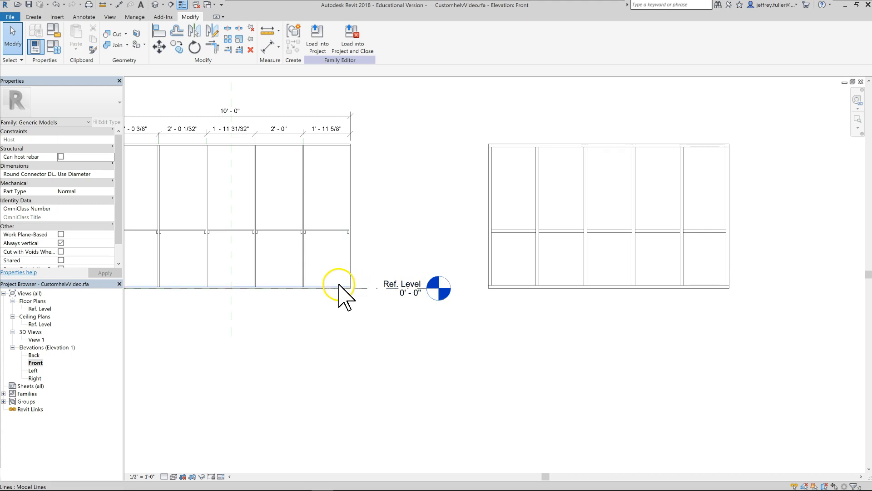
middle_drag(487, 321, 350, 331)
scroll(333, 330, up, 1)
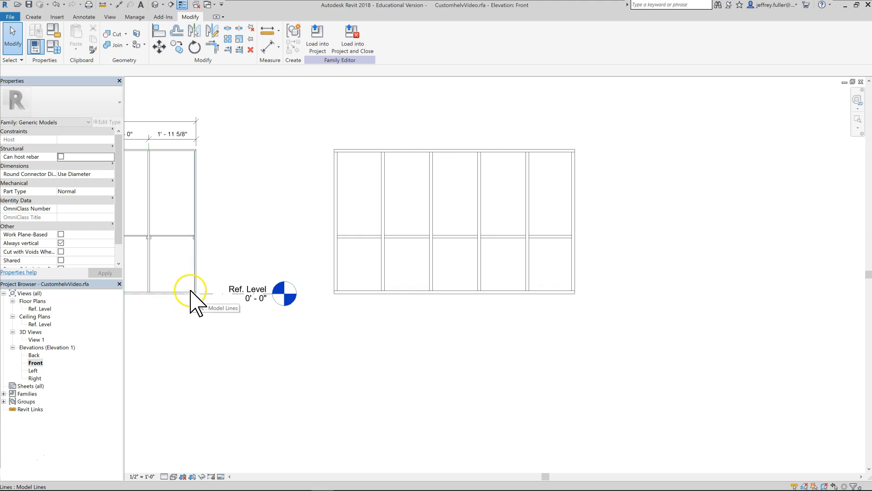
middle_drag(259, 335, 349, 348)
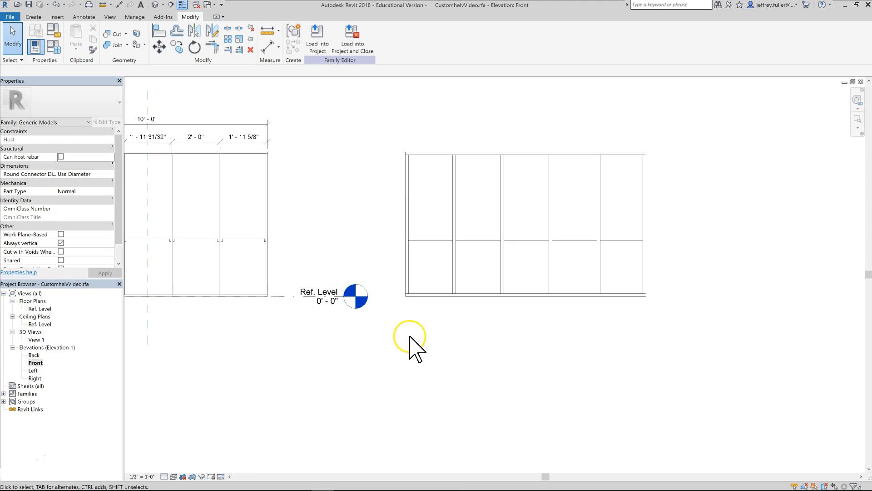
middle_drag(411, 341, 356, 360)
scroll(385, 345, up, 3)
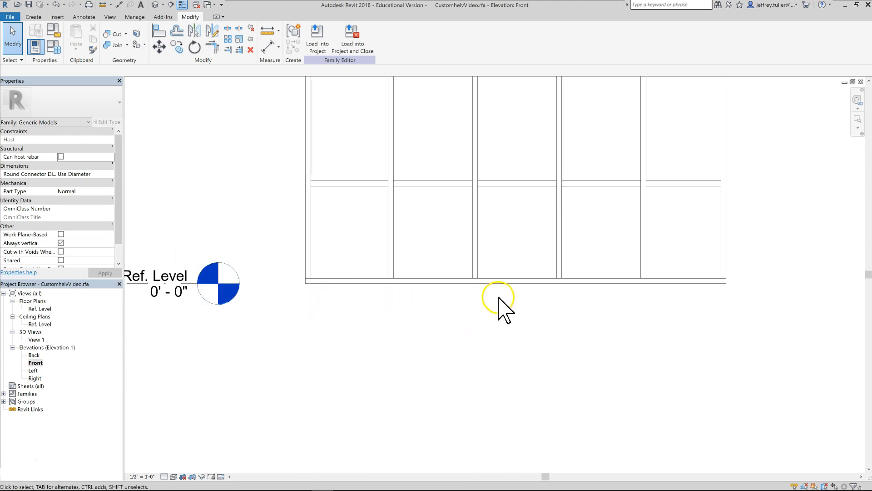
middle_drag(307, 336, 512, 326)
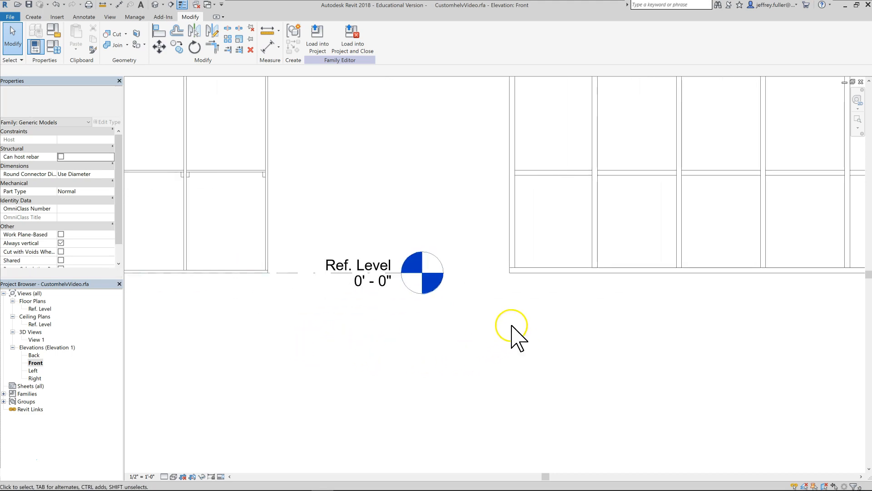
middle_drag(356, 347, 417, 345)
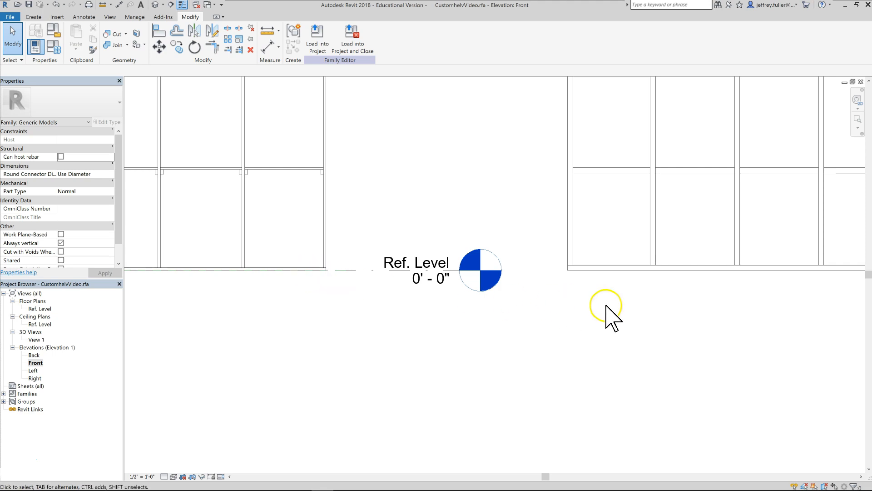
Draw a horizontal reference line from the upper edge of the original unit's base board across into the new unit's base
click(33, 17)
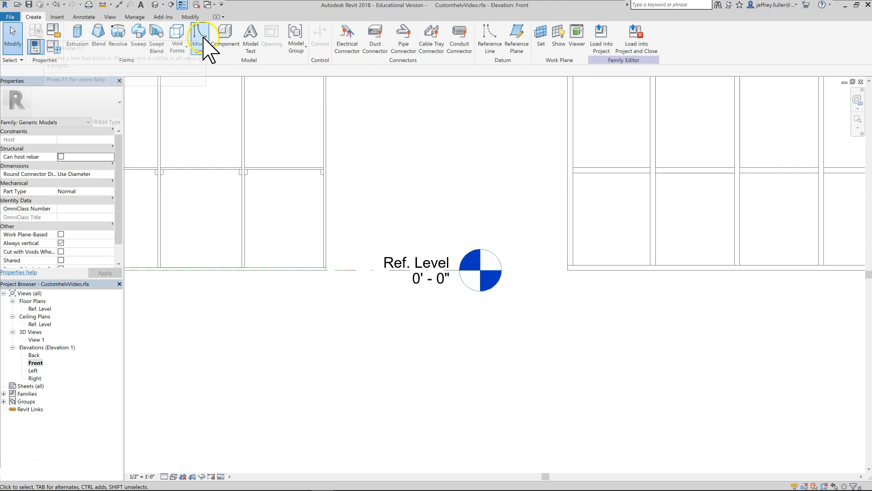
click(489, 36)
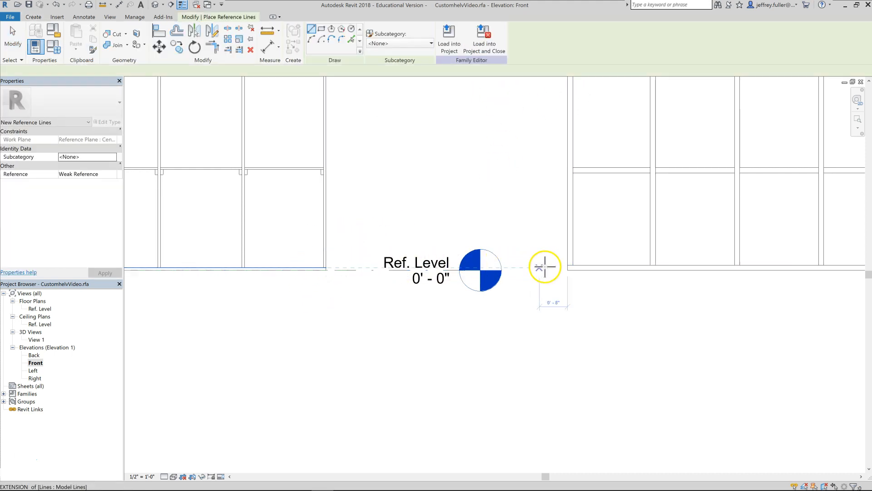
click(324, 267)
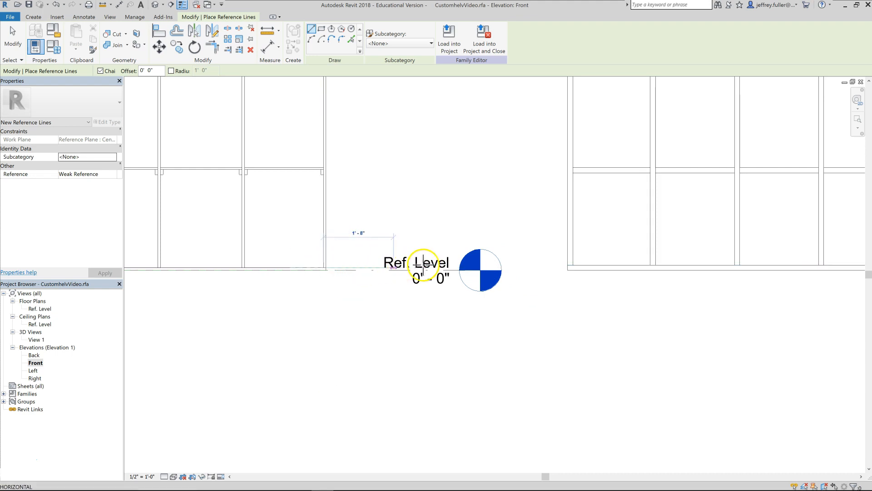
click(578, 265)
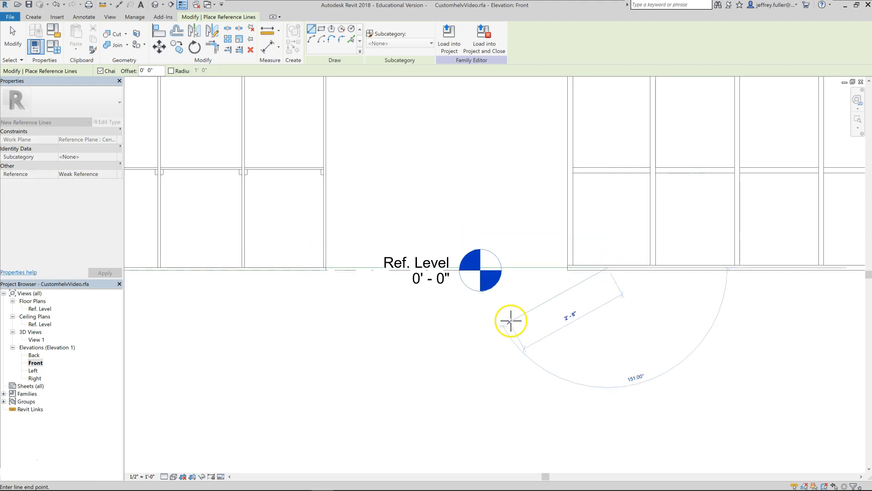
key(Escape)
mouse_move(608, 362)
middle_down()
mouse_move(555, 376)
mouse_move(336, 373)
mouse_move(351, 349)
mouse_move(513, 360)
middle_up()
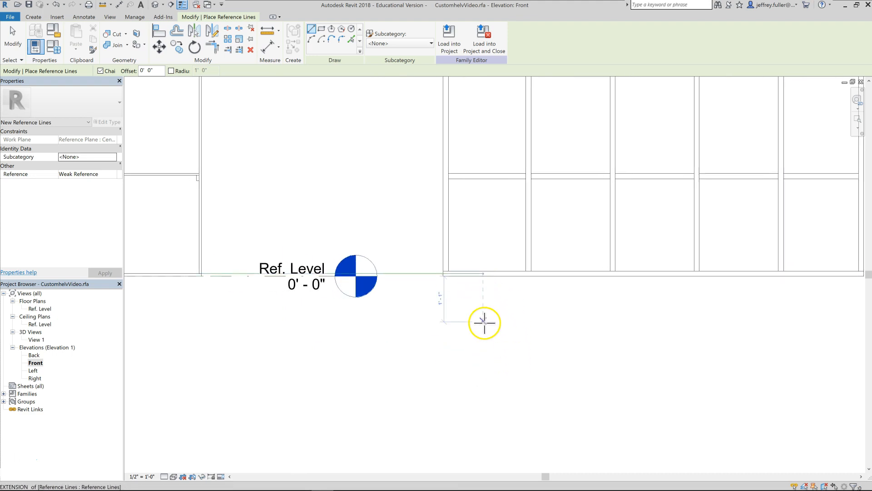
key(Escape)
Extend the inner edge line of the new unit's first side board down to the reference line
scroll(520, 356, down, 2)
scroll(522, 350, up, 4)
middle_drag(516, 339, 471, 341)
scroll(446, 335, up, 3)
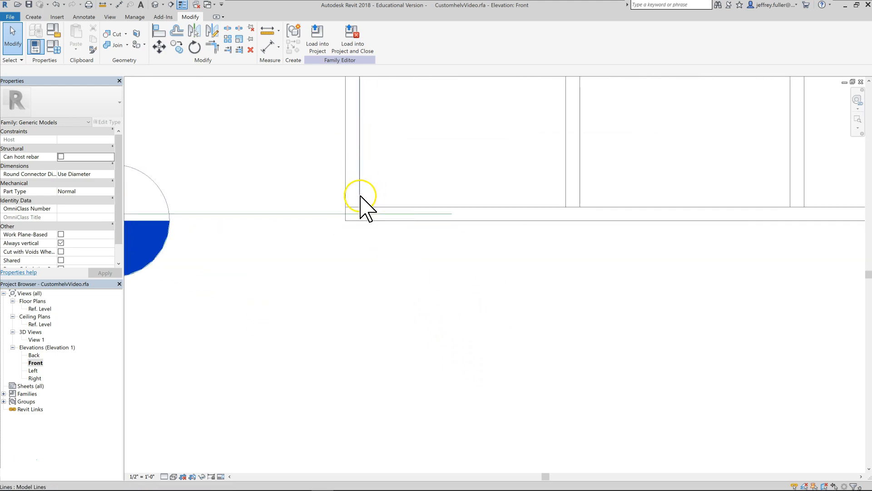
click(361, 210)
key(Escape)
click(449, 214)
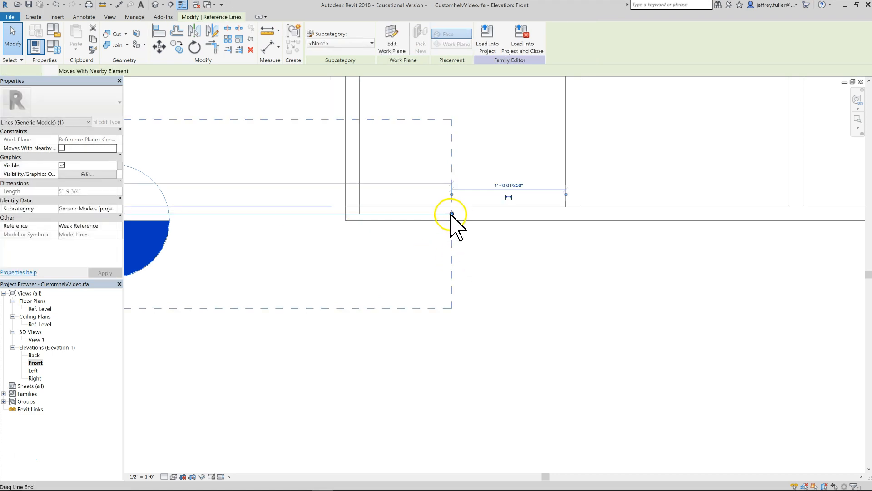
click(554, 292)
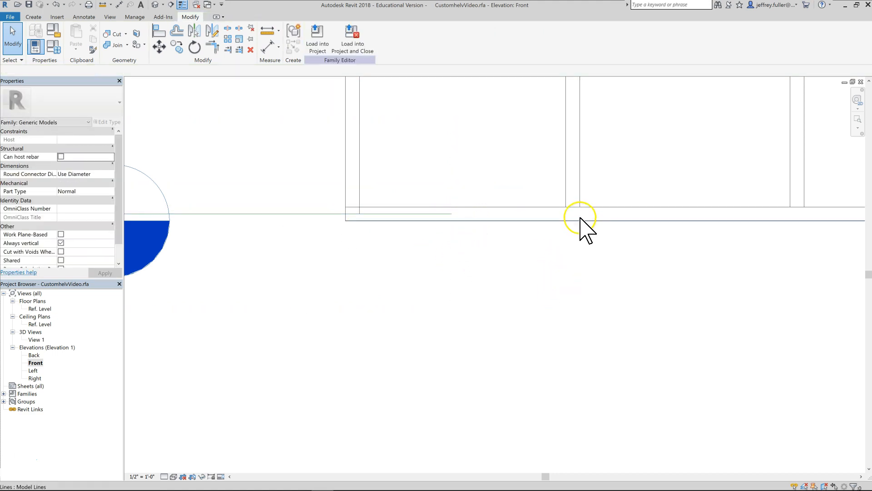
Extend the new unit's divider lines and the far side board's inner edge down to the reference line's height
click(567, 199)
drag(566, 207, 580, 214)
click(580, 213)
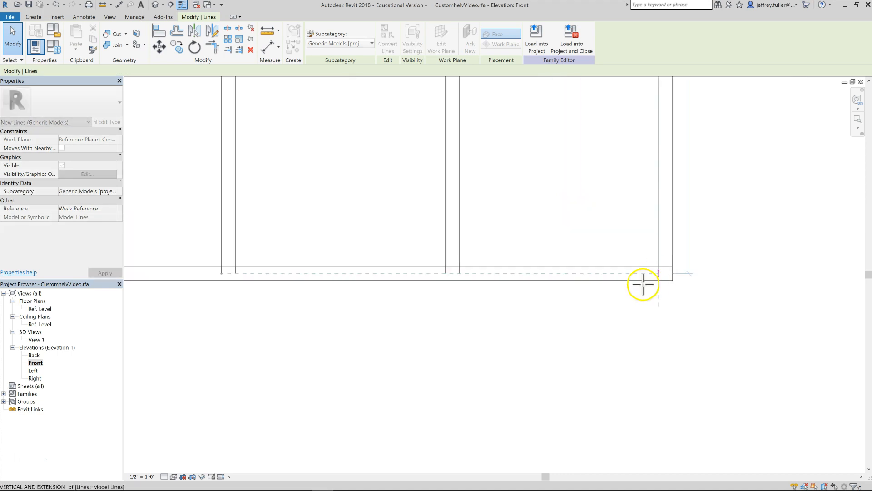
drag(642, 284, 656, 274)
middle_drag(506, 343, 871, 322)
middle_drag(400, 321, 758, 327)
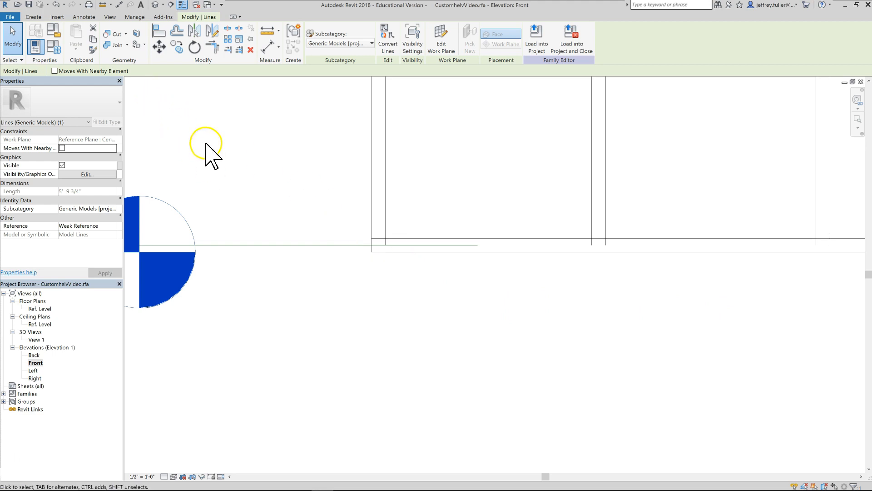
Draw a model line at the reference line's height across the new unit's base, between its two outer side edges
click(34, 18)
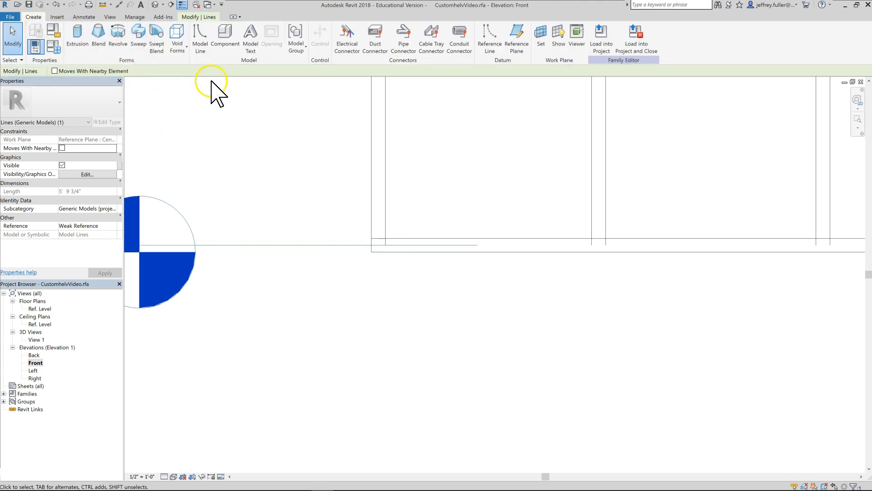
click(201, 42)
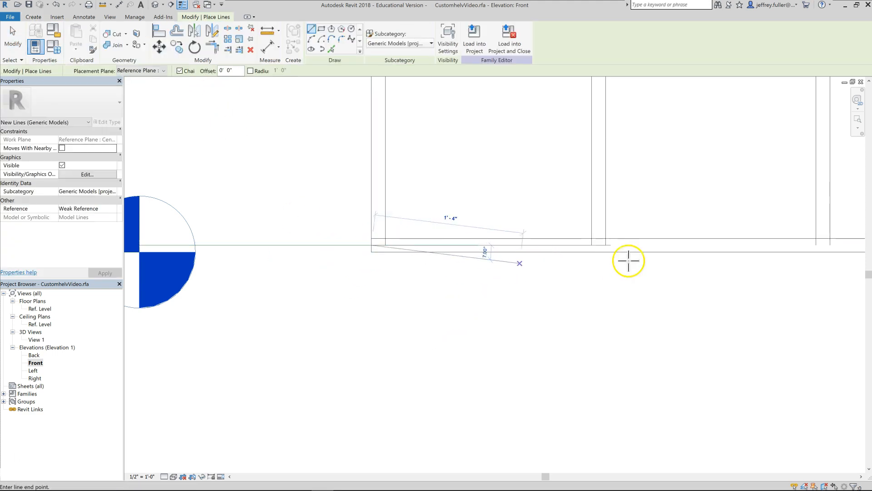
mouse_move(711, 274)
middle_down()
mouse_move(138, 292)
mouse_move(562, 262)
middle_up()
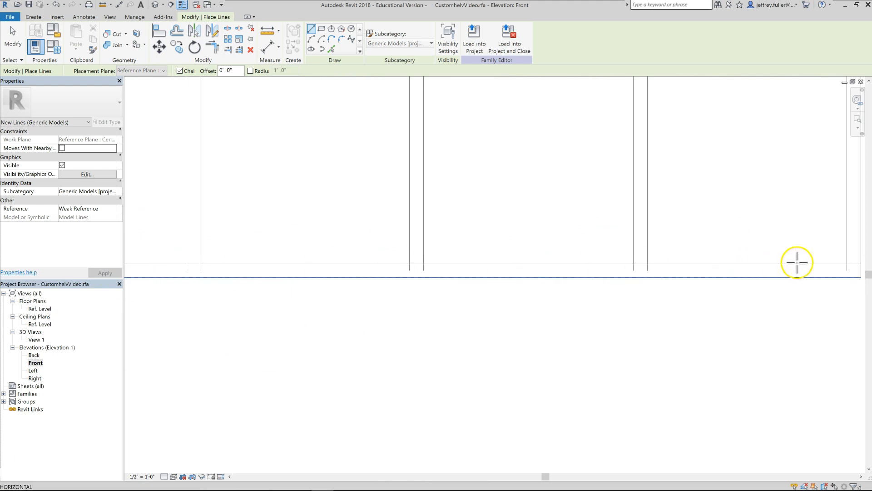
middle_drag(834, 270, 668, 279)
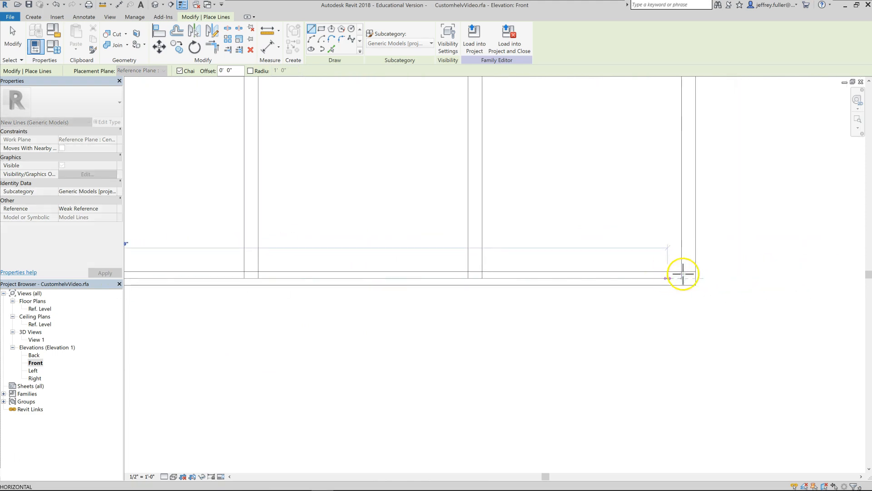
click(696, 278)
middle_drag(580, 374, 834, 357)
middle_drag(323, 369, 722, 376)
key(Escape)
key(Escape)
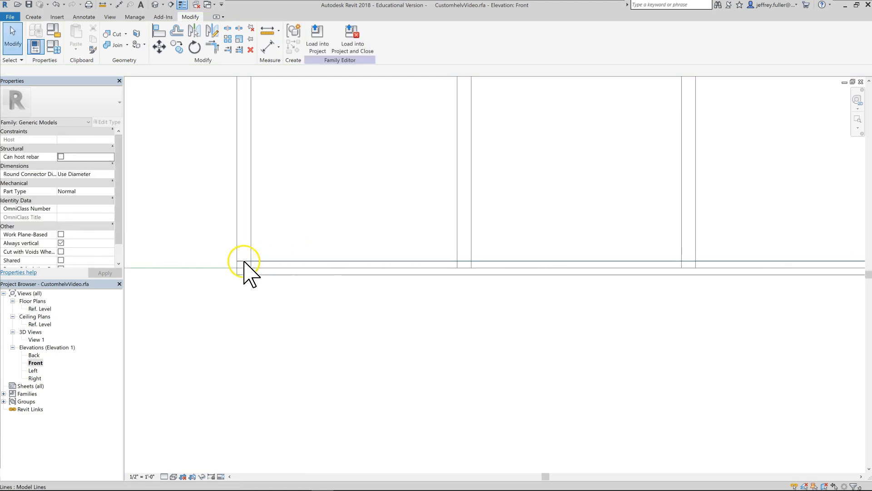
Delete the new unit's old base board edge line lying just above the newly drawn one
click(244, 262)
click(354, 205)
scroll(426, 343, down, 3)
scroll(454, 366, up, 2)
scroll(381, 364, down, 1)
middle_drag(360, 366, 608, 353)
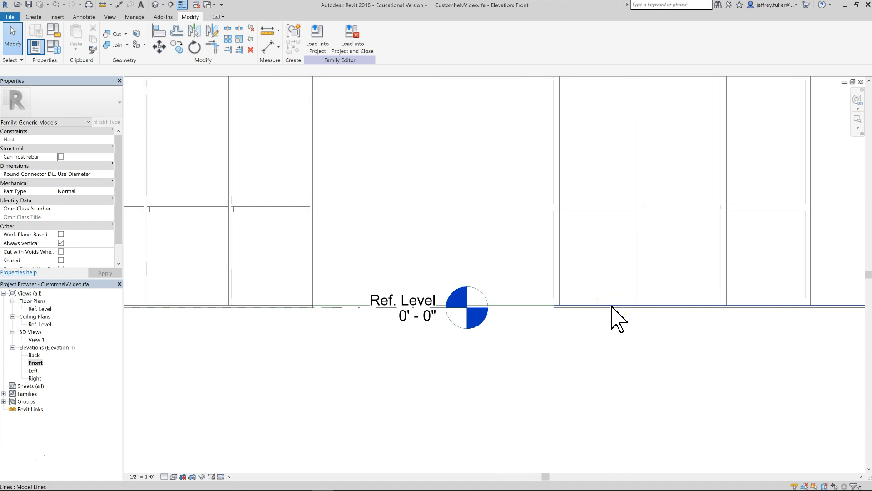
Check the new unit's thinner base board against the original and examine the original unit's width and height dimensions
click(278, 303)
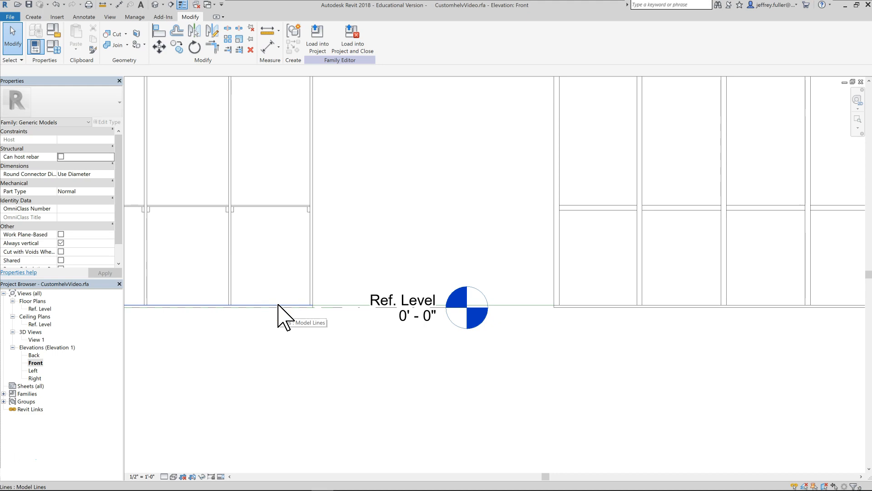
click(579, 307)
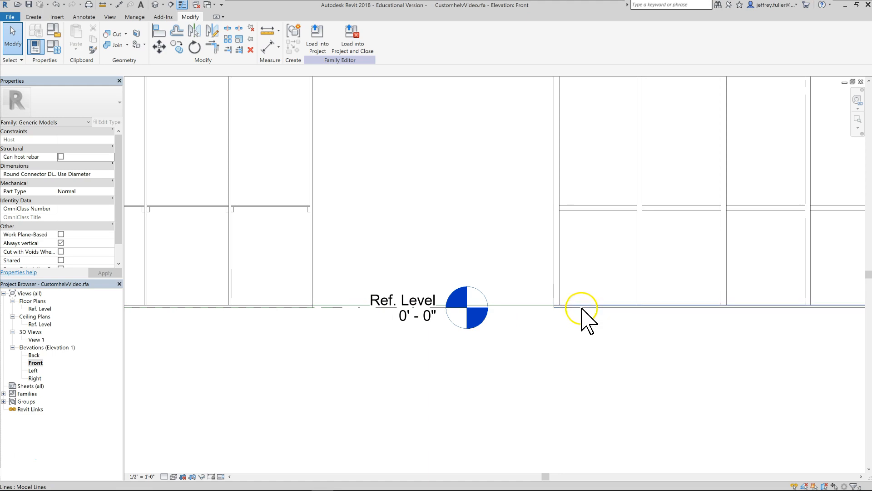
key(Escape)
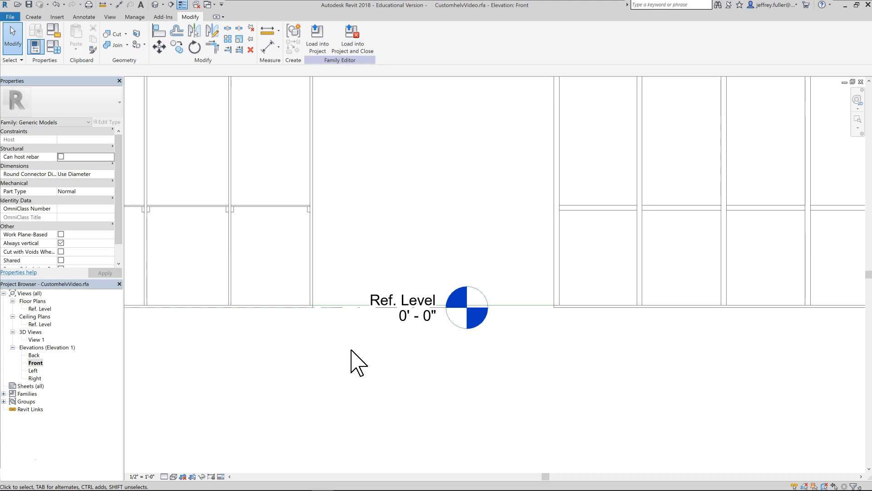
scroll(354, 361, down, 4)
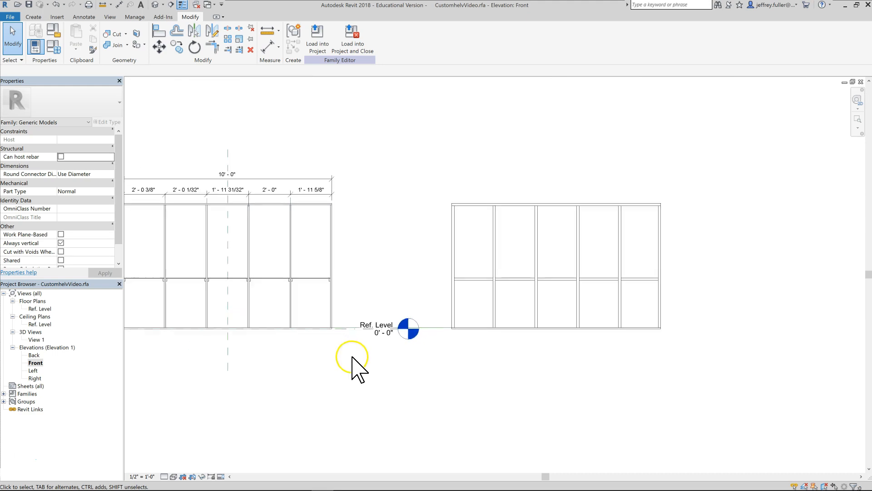
middle_drag(353, 361, 477, 379)
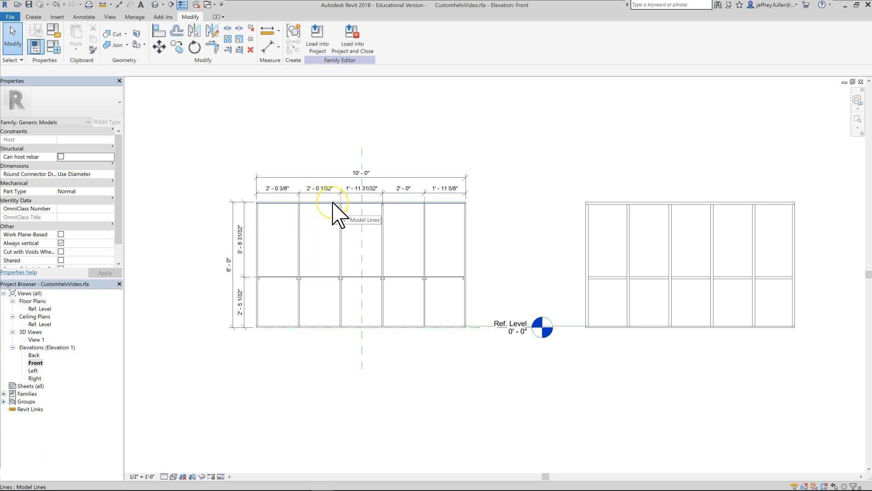
middle_drag(431, 350, 414, 295)
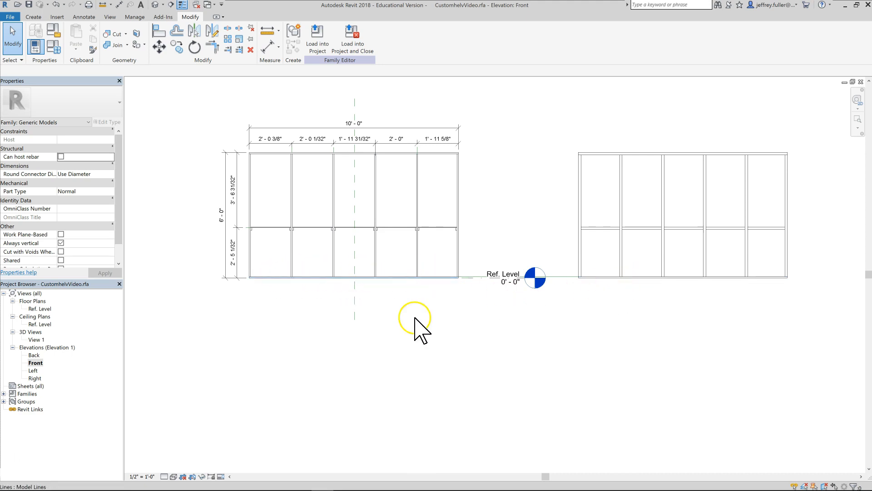
scroll(306, 358, down, 3)
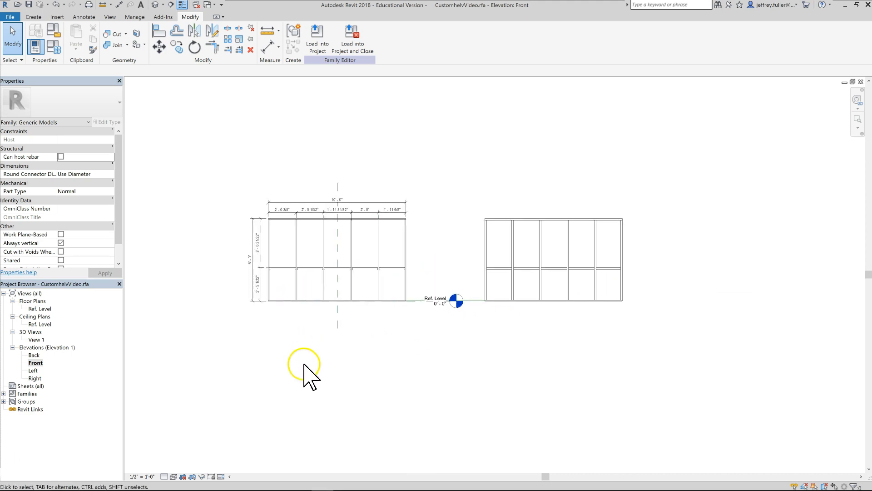
scroll(326, 354, up, 1)
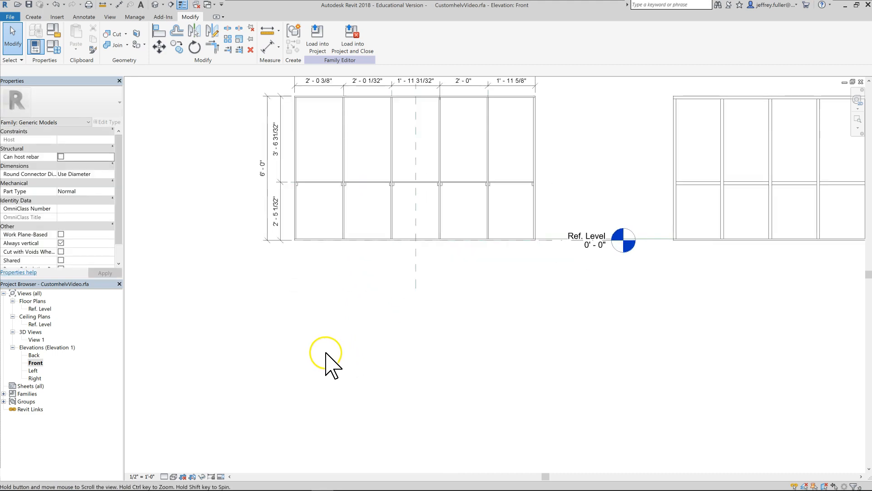
middle_drag(326, 352, 300, 435)
scroll(299, 393, up, 4)
middle_drag(300, 362, 323, 422)
scroll(300, 441, down, 1)
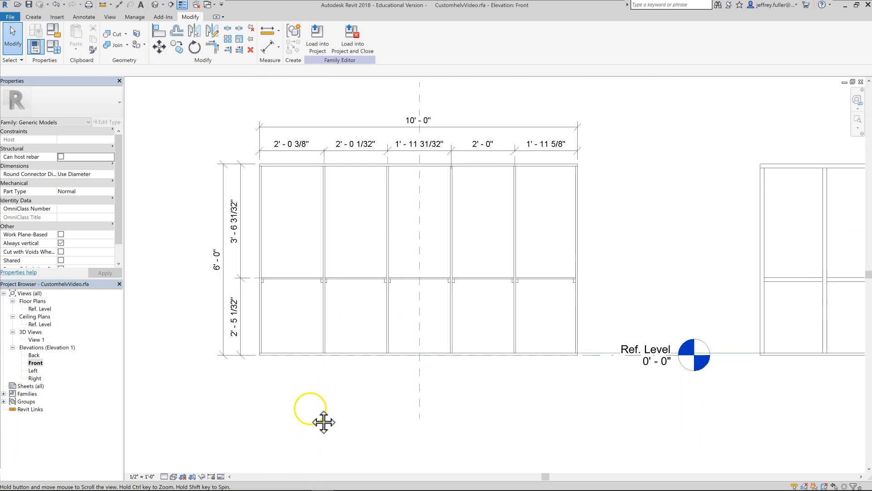